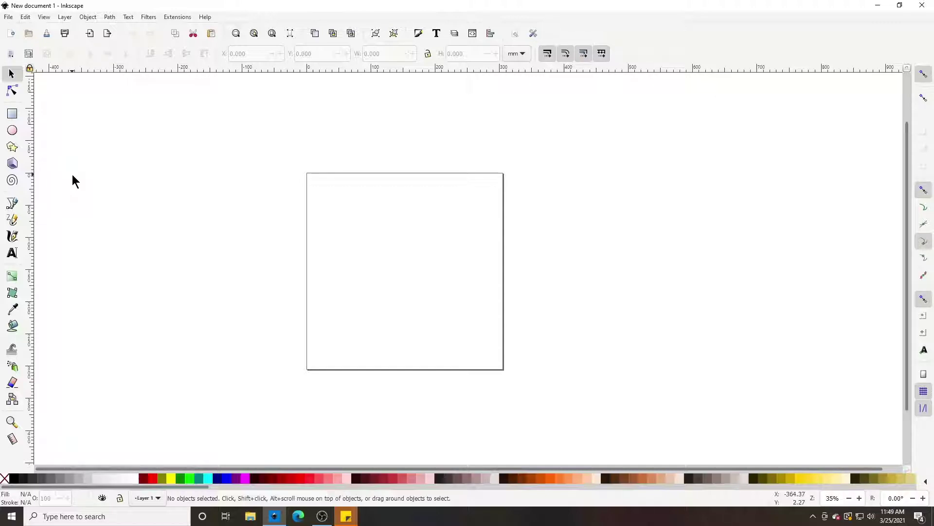
With the Text tool active, examine the font family and font size in the text and font settings, closing them when finished
key(t)
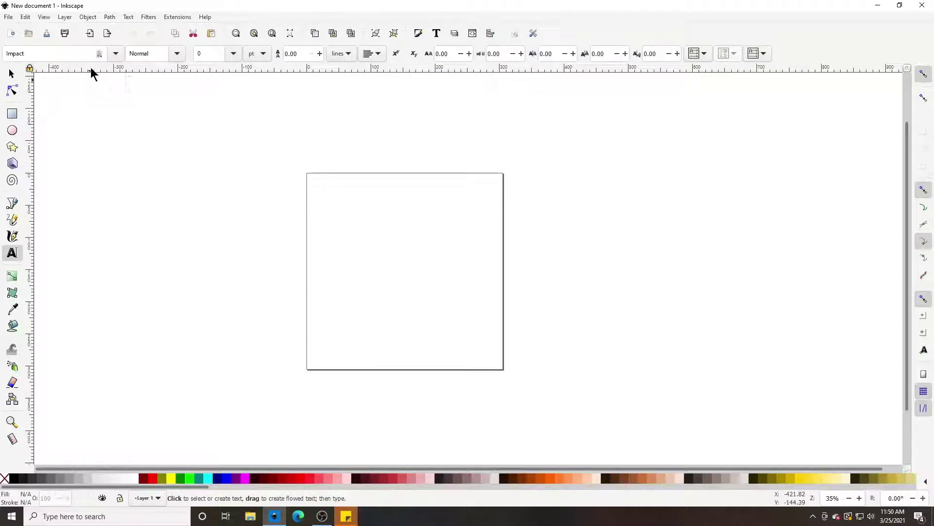
key(ctrl+shift+t)
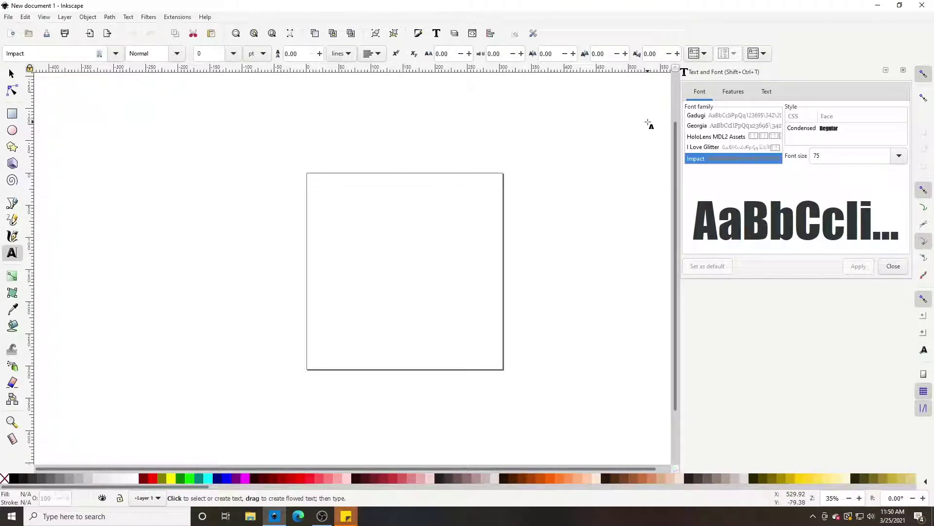
scroll(725, 133, down, 1)
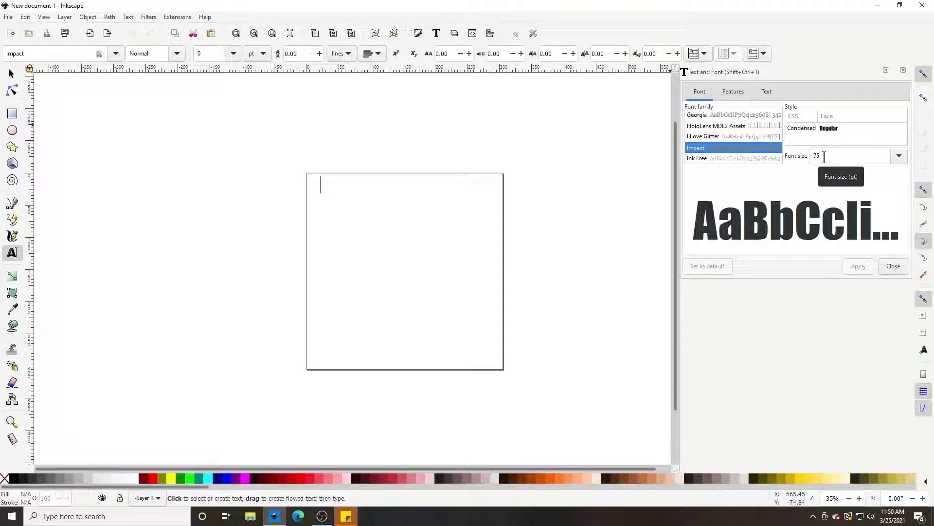
click(824, 156)
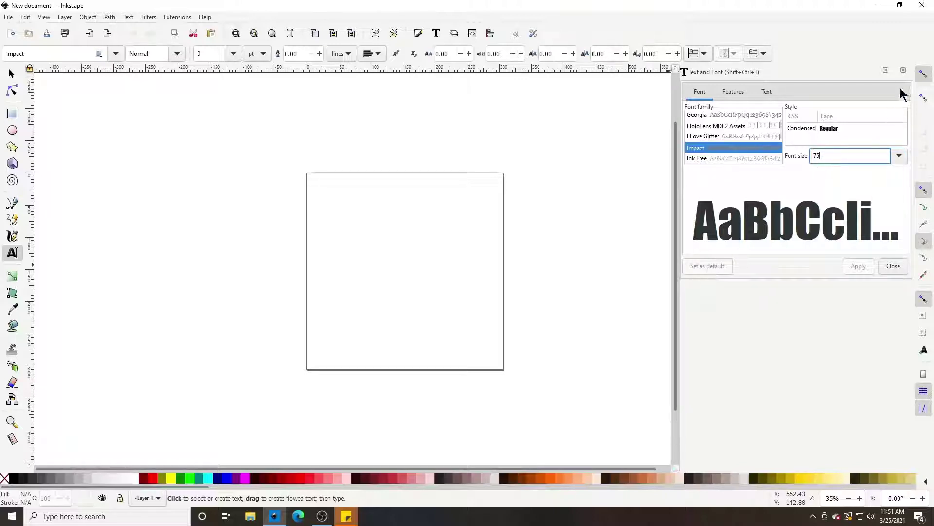
click(905, 71)
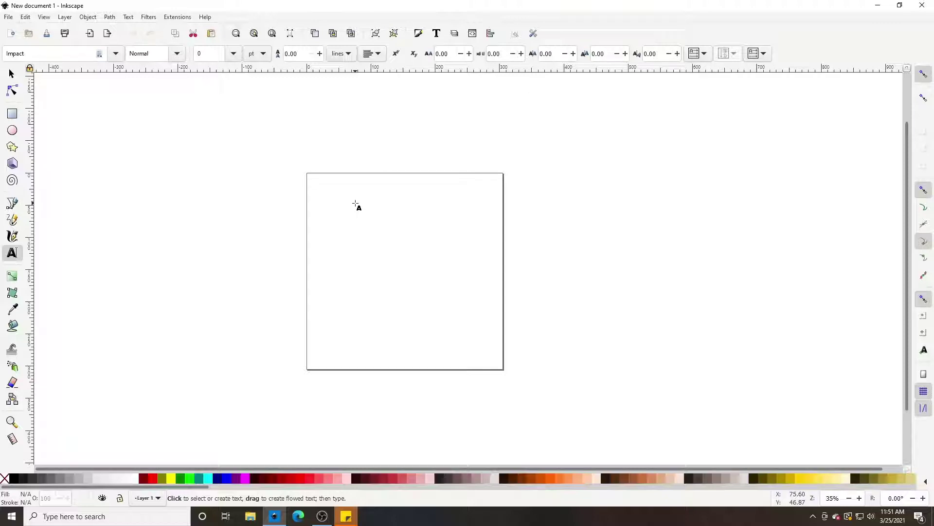
Add a three-line text object near the page's upper edge reading AMJTutorials, Inkscape and Tutorials
text(AMJTutorials)
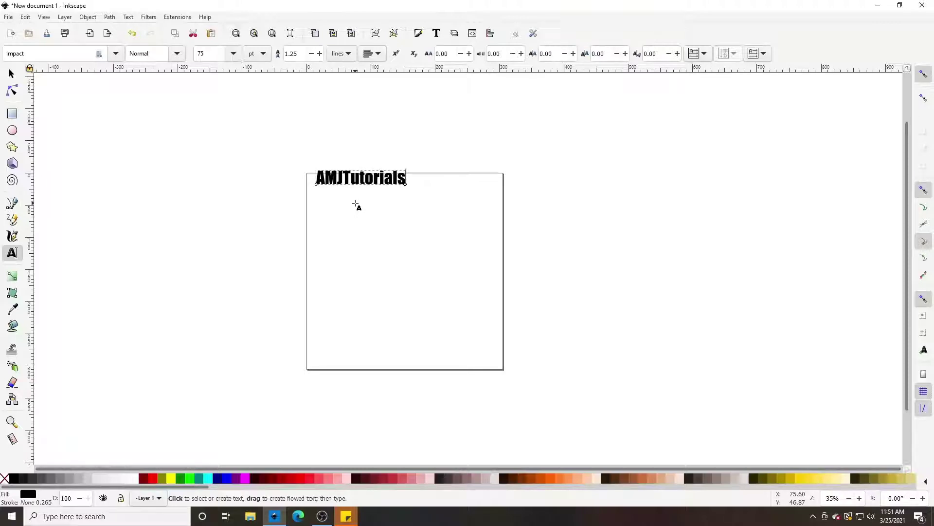
key(Return)
text(In)
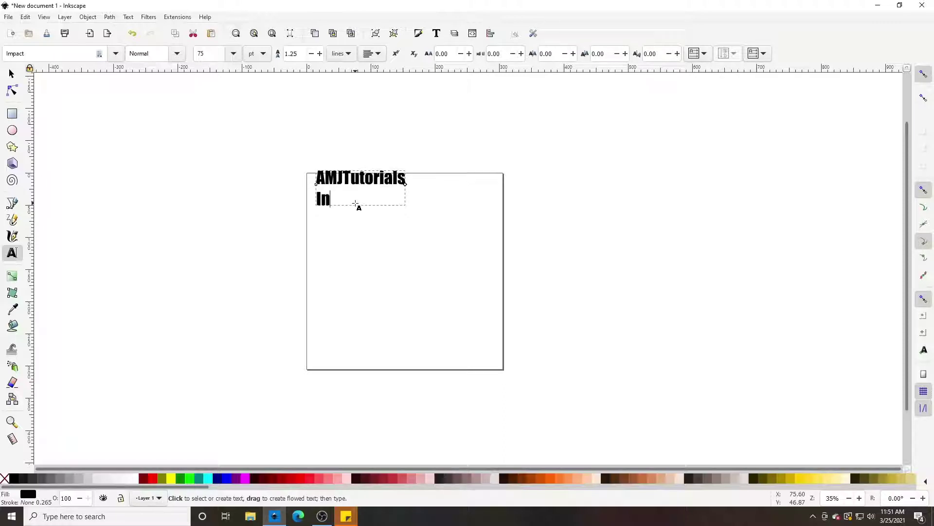
text(kscape Tutorials)
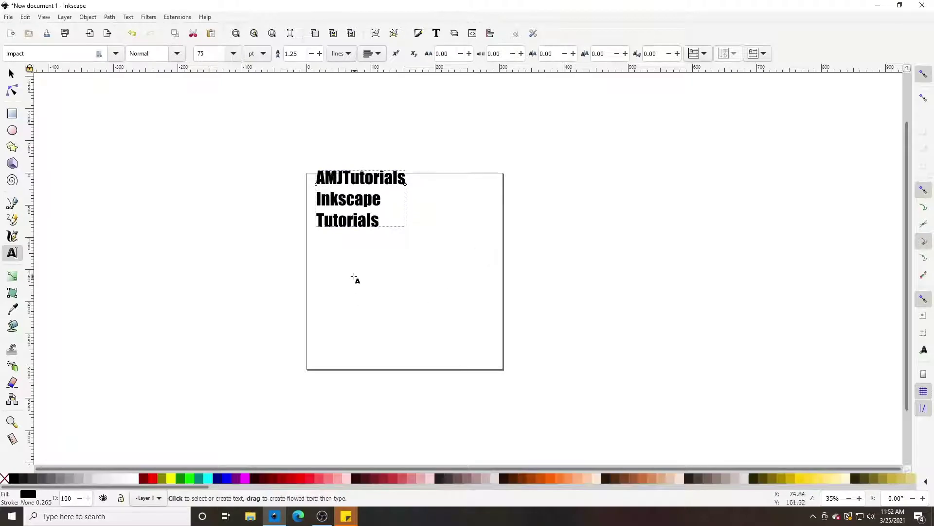
Add two separate text objects, Hello and Darlin, side by side below the three-line text
click(319, 262)
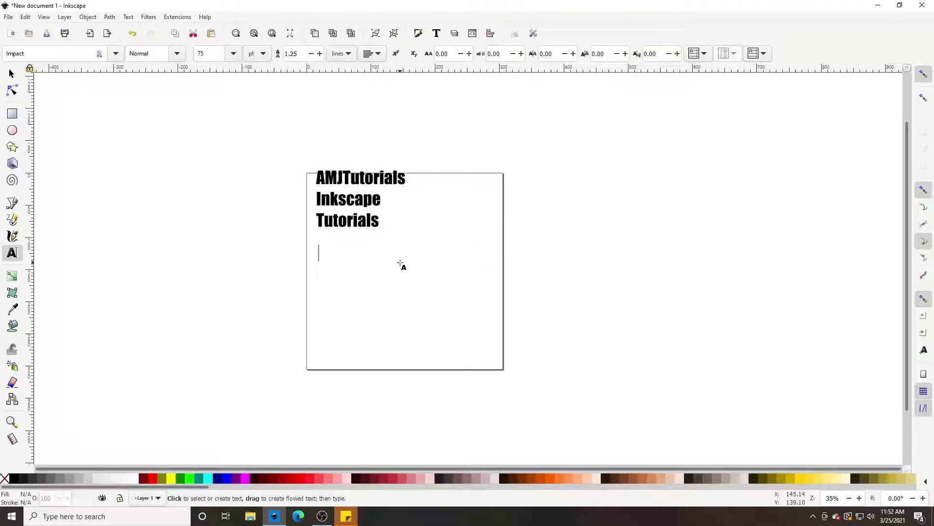
text(Hello)
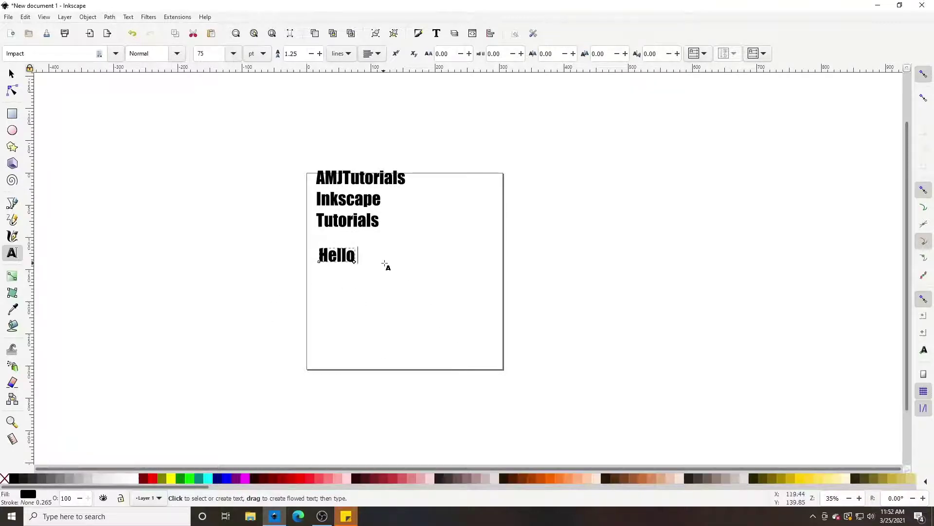
click(397, 256)
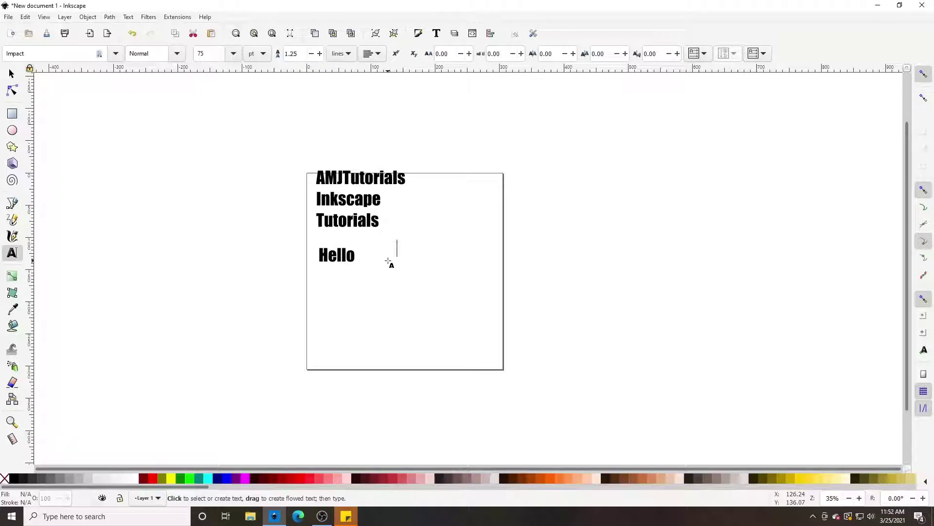
text(Darlin)
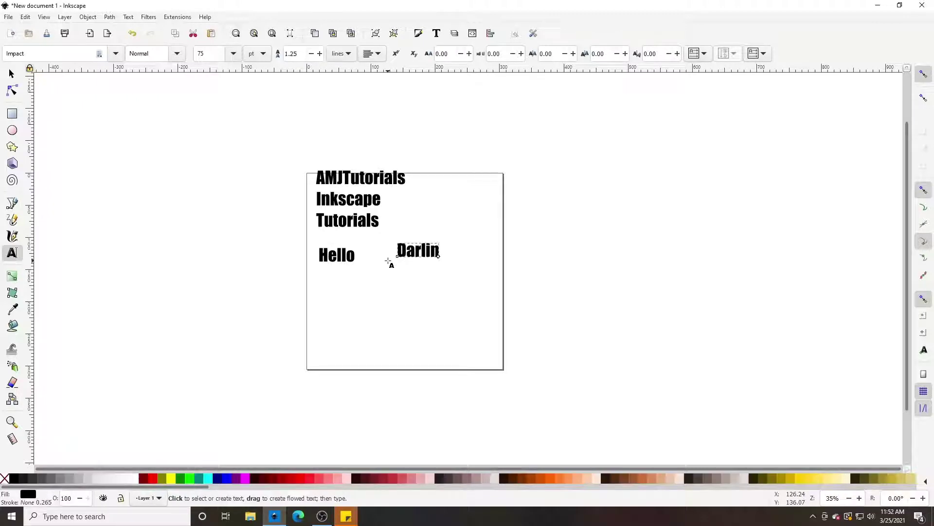
Move Hello lower on the page and place Darlin just beneath it, offset slightly to the right
click(12, 74)
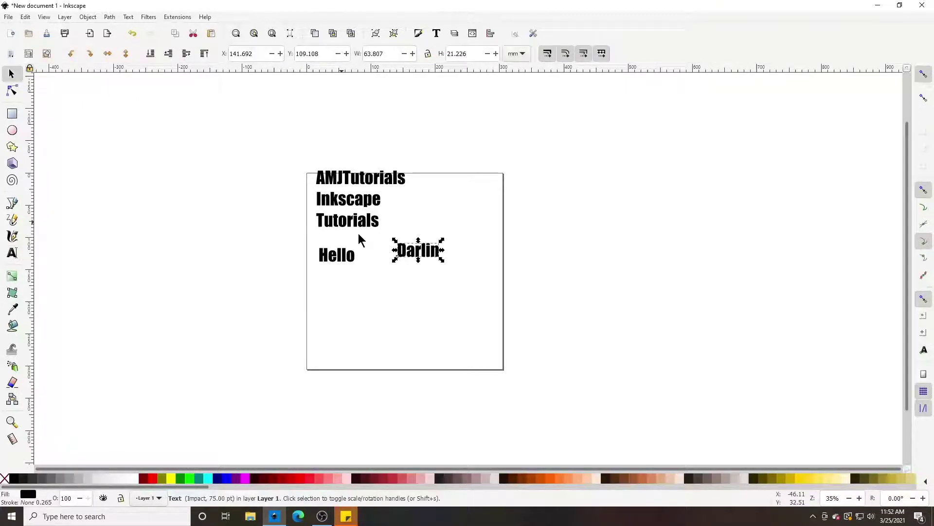
drag(411, 262, 355, 287)
click(331, 244)
click(337, 253)
click(371, 281)
key(ctrl+z)
key(ctrl+z)
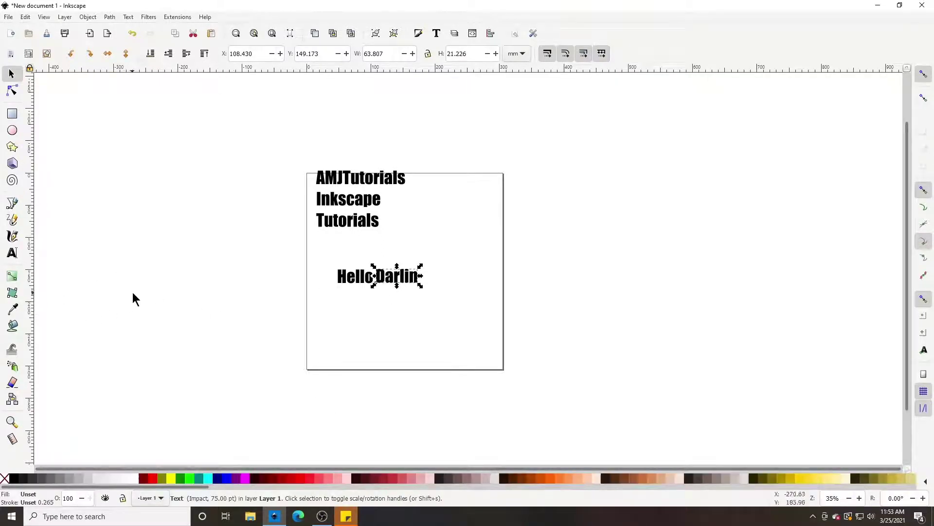
drag(395, 282, 371, 299)
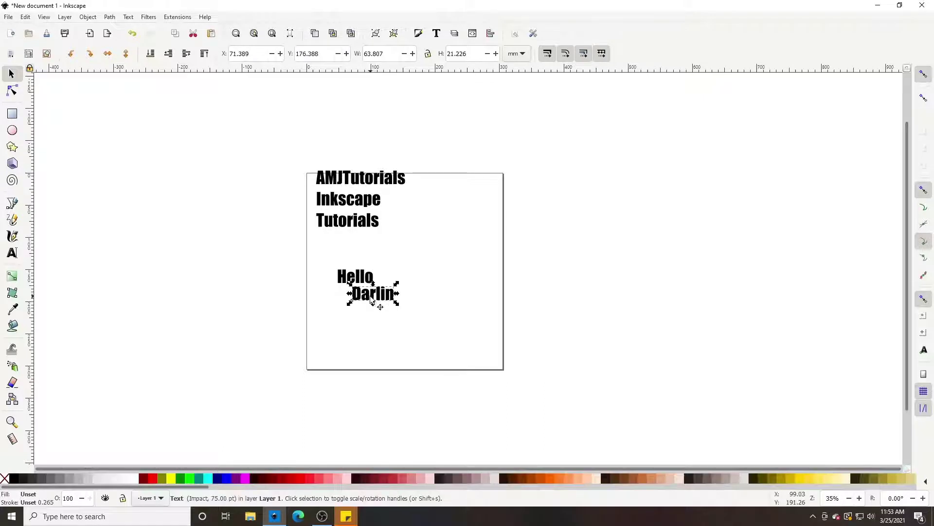
Change the font of the whole word Darlin to lovely sister
click(12, 253)
key(ctrl+a)
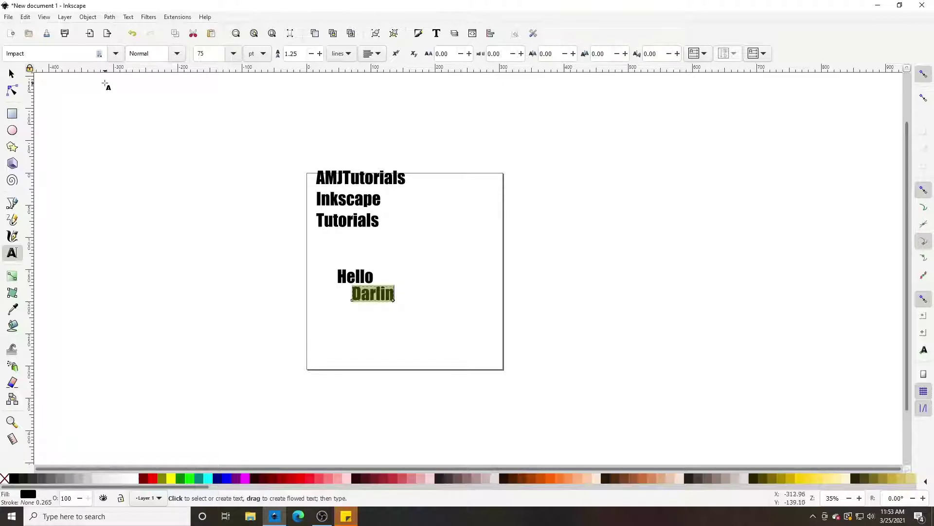
click(116, 54)
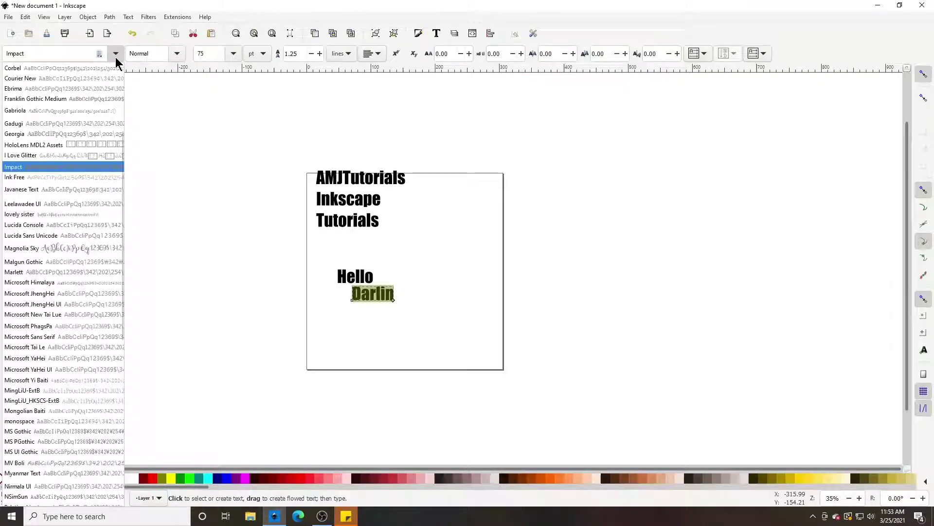
click(64, 212)
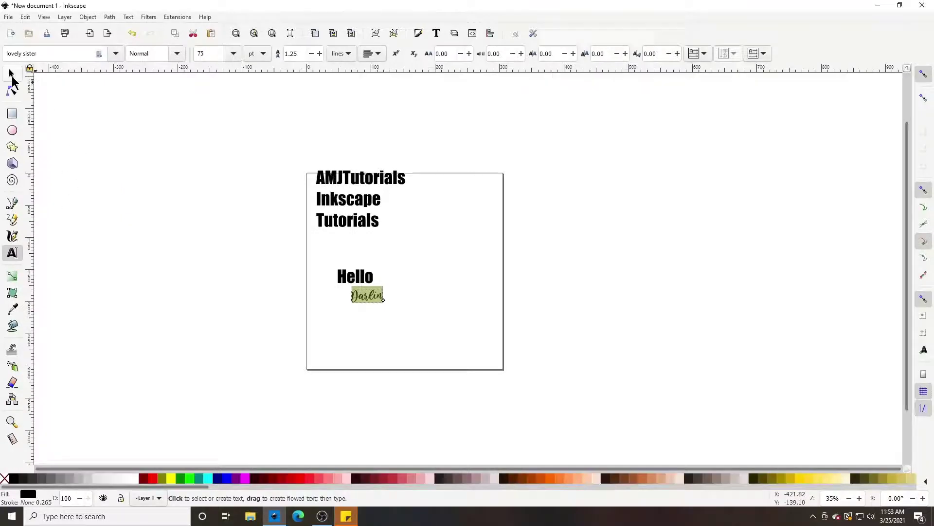
click(11, 74)
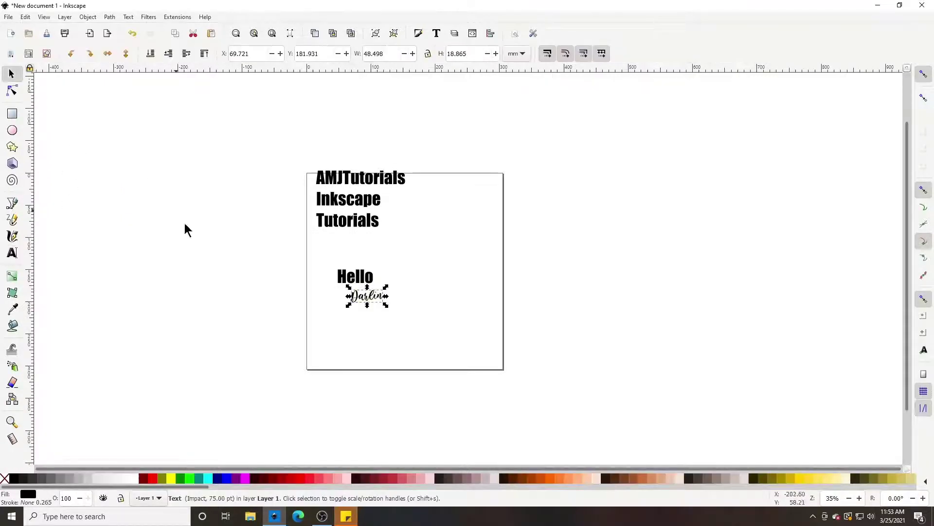
Enlarge Darlin to about 102 × 40 mm and reposition both words so Hello sits above it
mouse_move(387, 305)
mouse_down()
mouse_move(417, 316)
mouse_move(383, 302)
mouse_up()
click(383, 303)
click(385, 303)
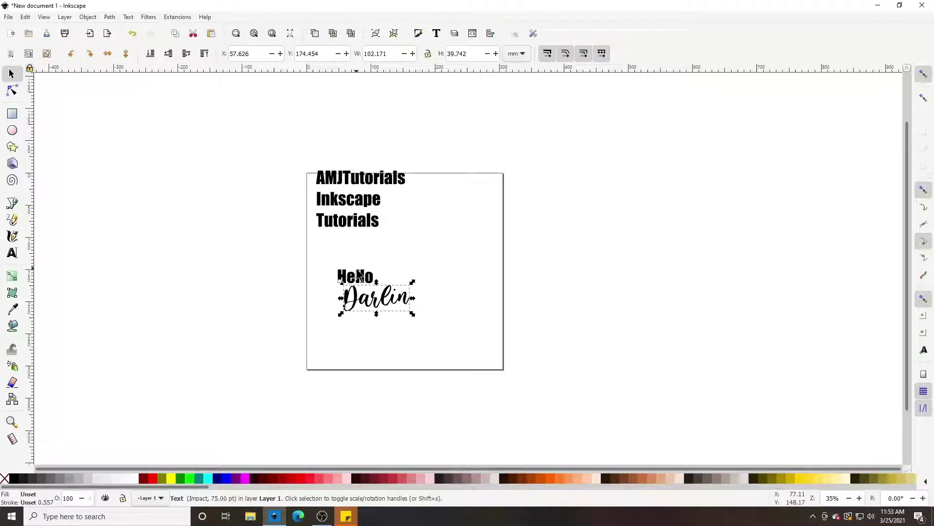
drag(356, 273, 351, 275)
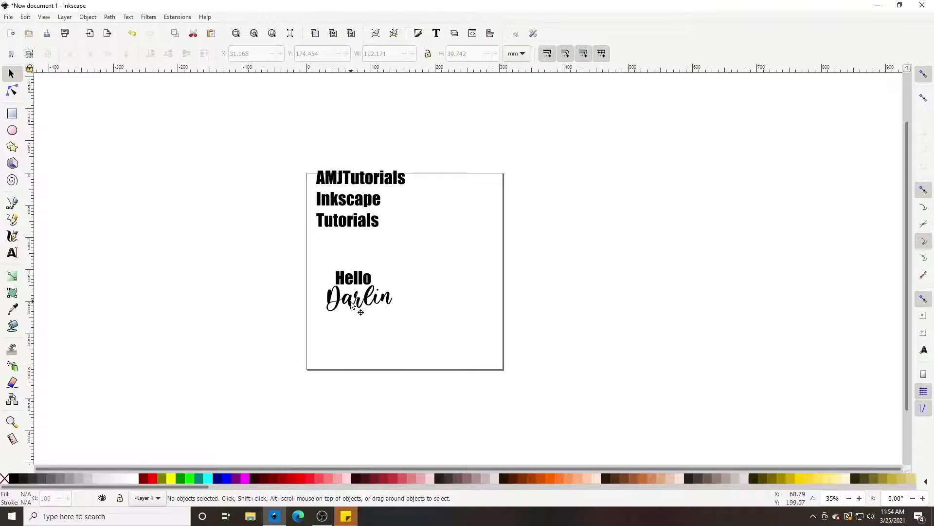
With the units switched to inches, resize Darlin to 5 in wide by 2 in high and shift it slightly up and left under Hello
click(351, 305)
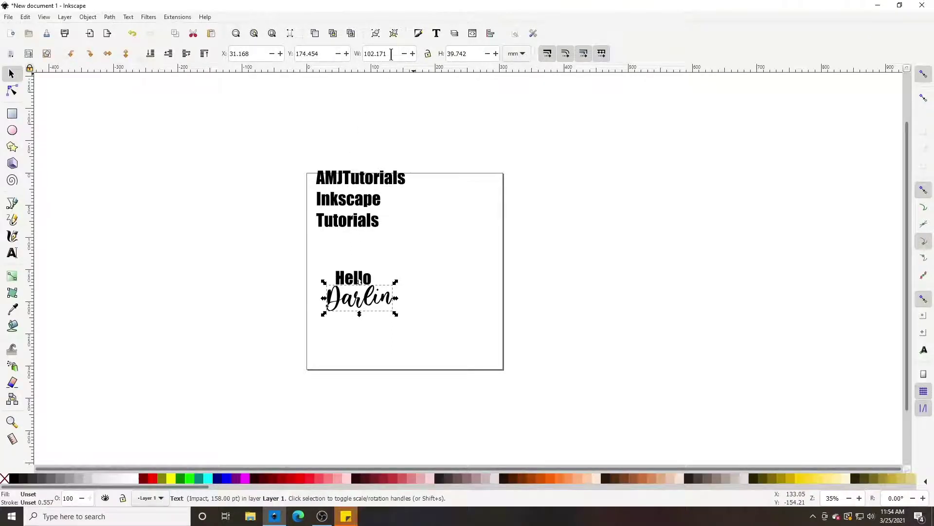
click(517, 54)
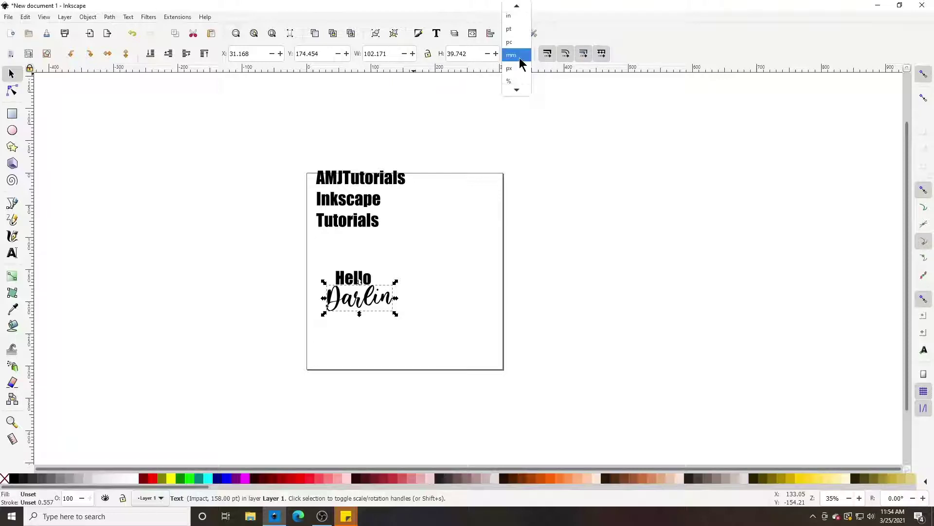
click(515, 19)
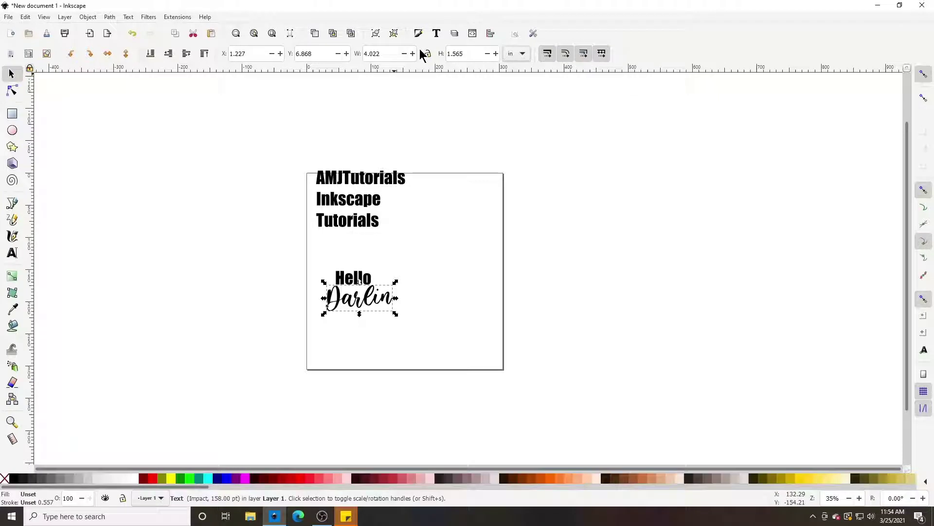
click(470, 53)
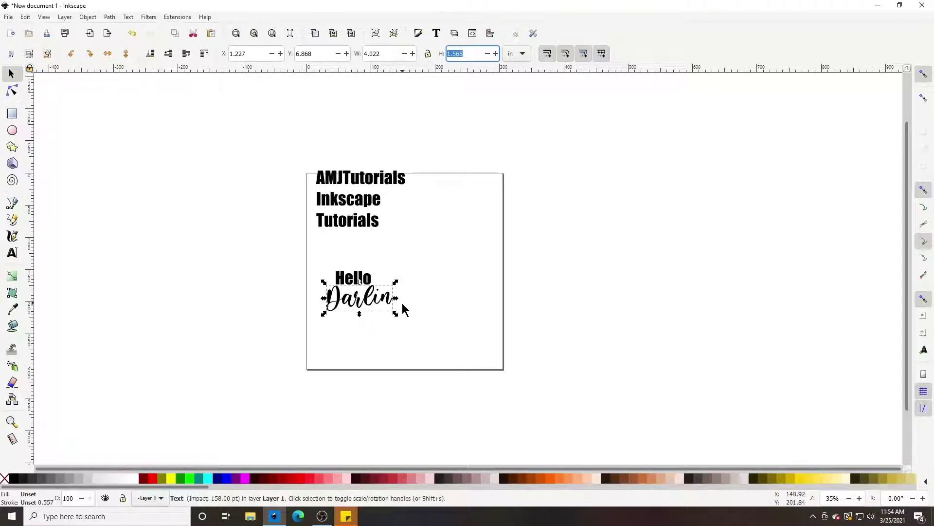
click(427, 55)
text(2)
key(Return)
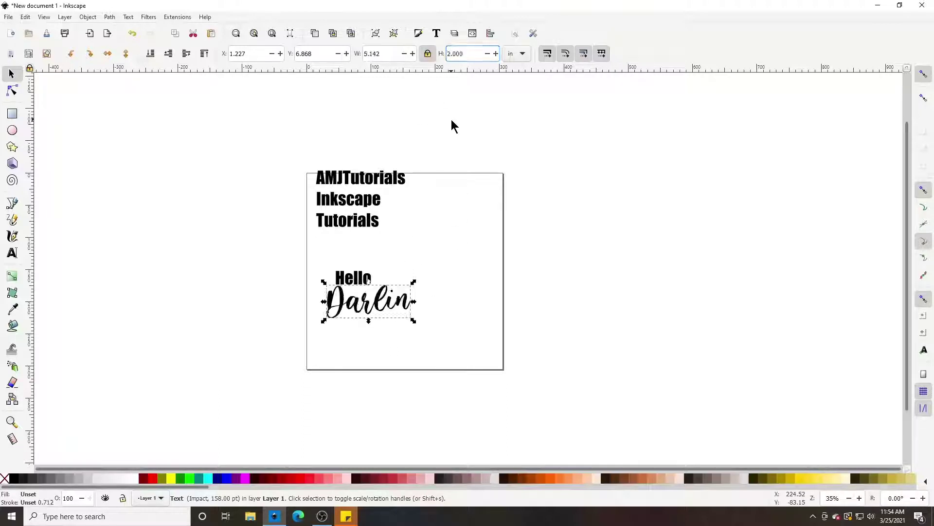
click(394, 305)
drag(393, 304, 385, 302)
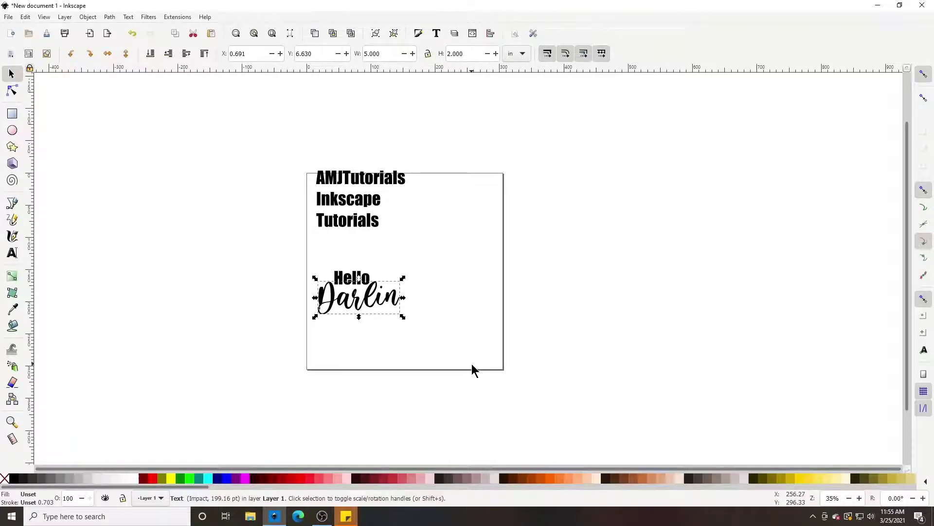
Widen the gap between the D and the a in Darlin by increasing the horizontal kerning to 7.33
key(3)
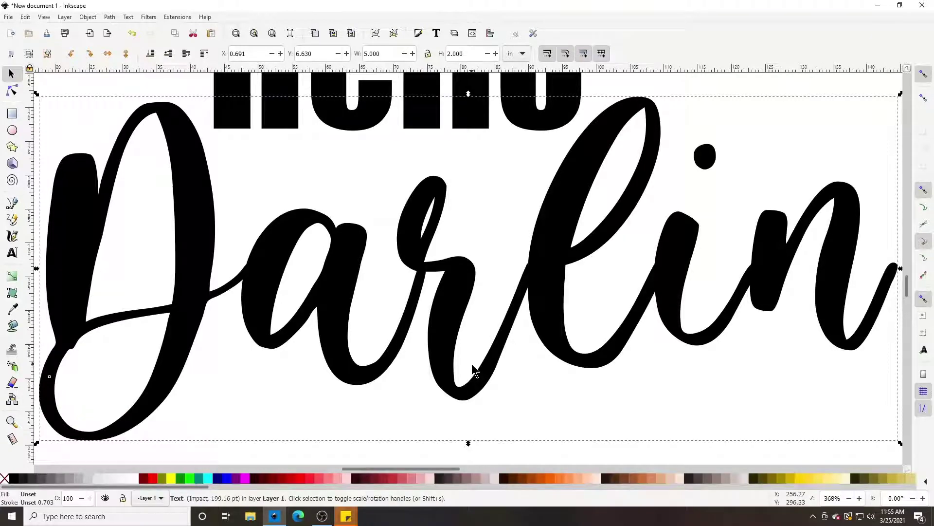
key(minus)
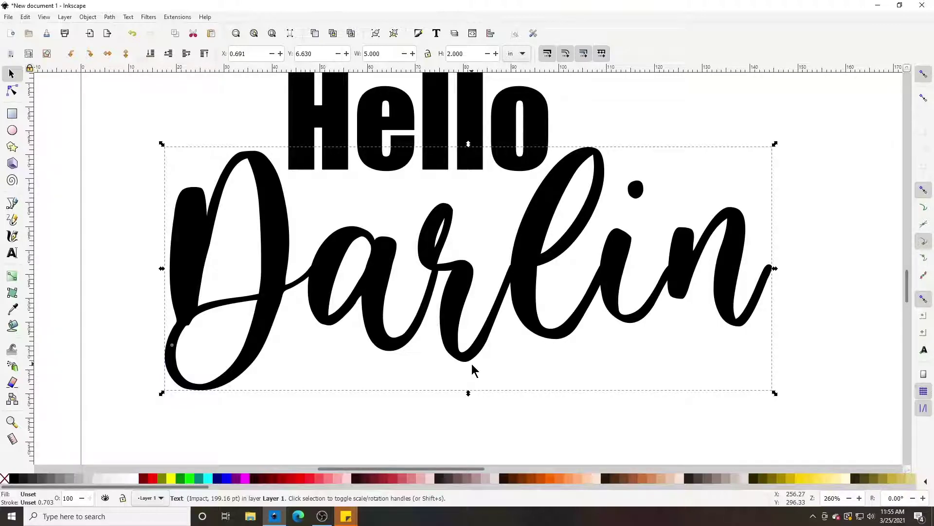
key(minus)
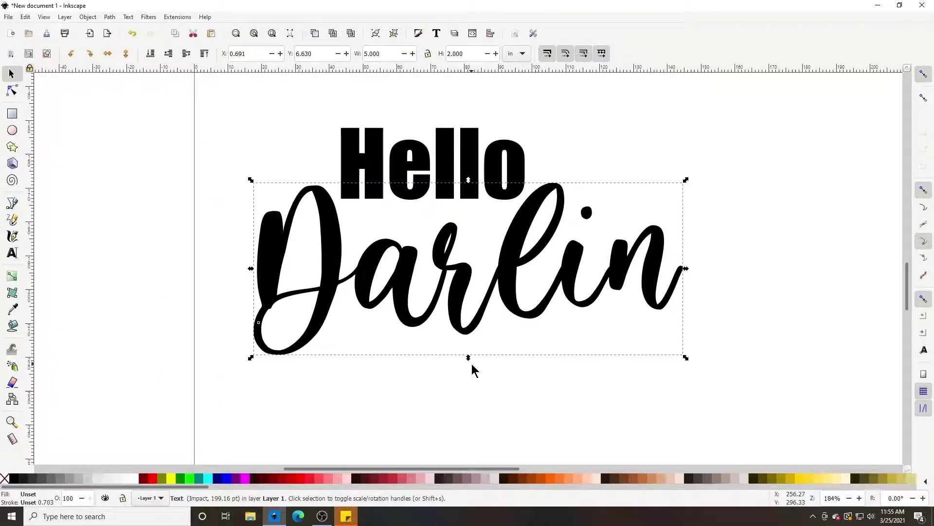
key(plus)
key(plus)
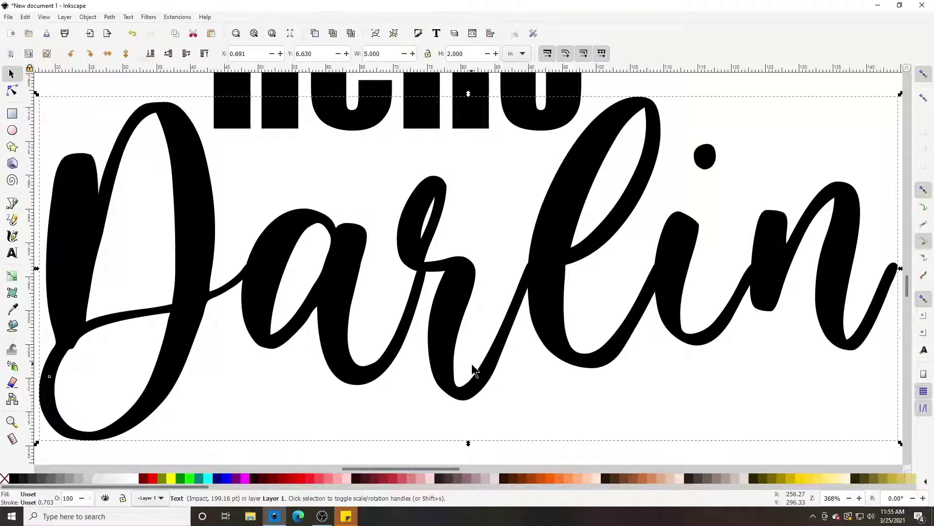
key(minus)
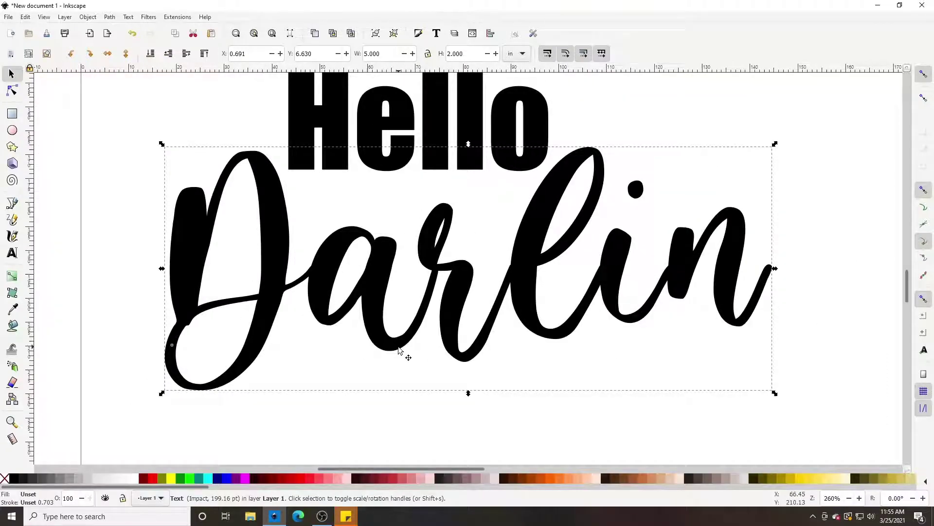
click(12, 253)
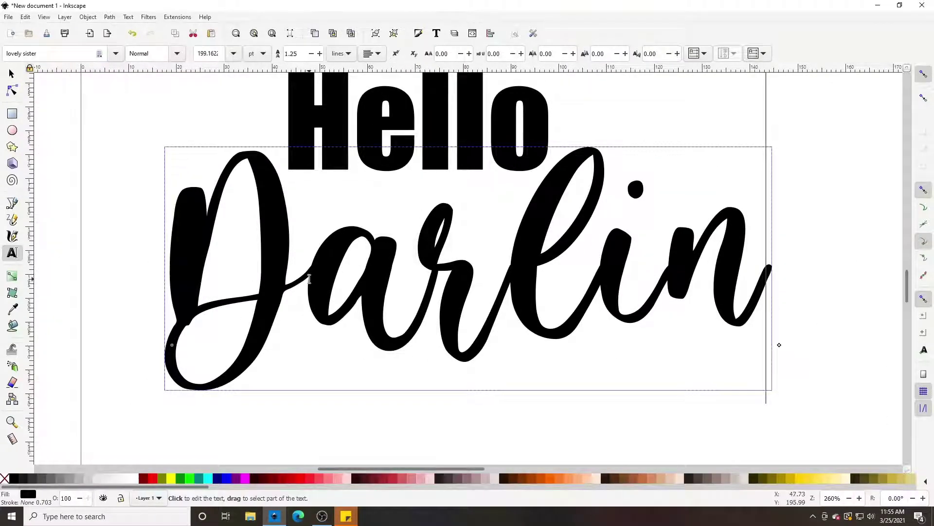
scroll(310, 279, up, 1)
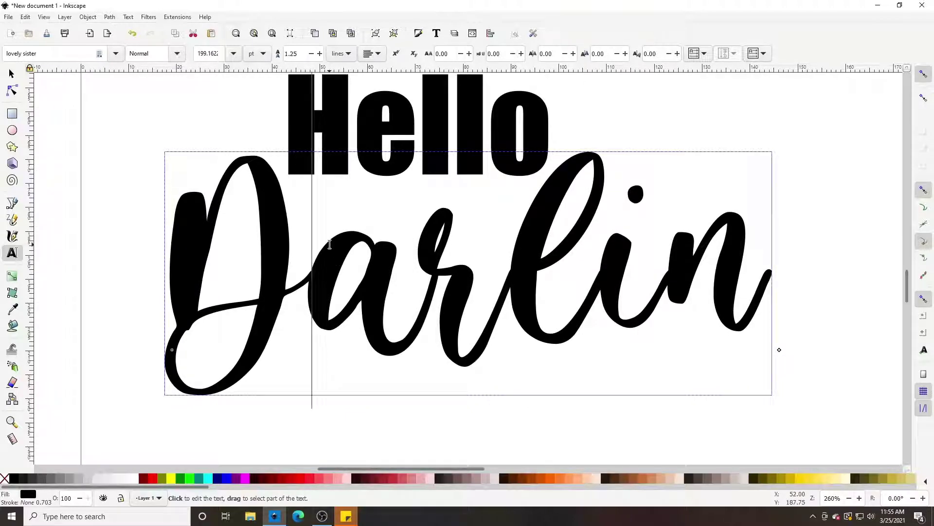
key(alt+Right)
key(alt+Right)
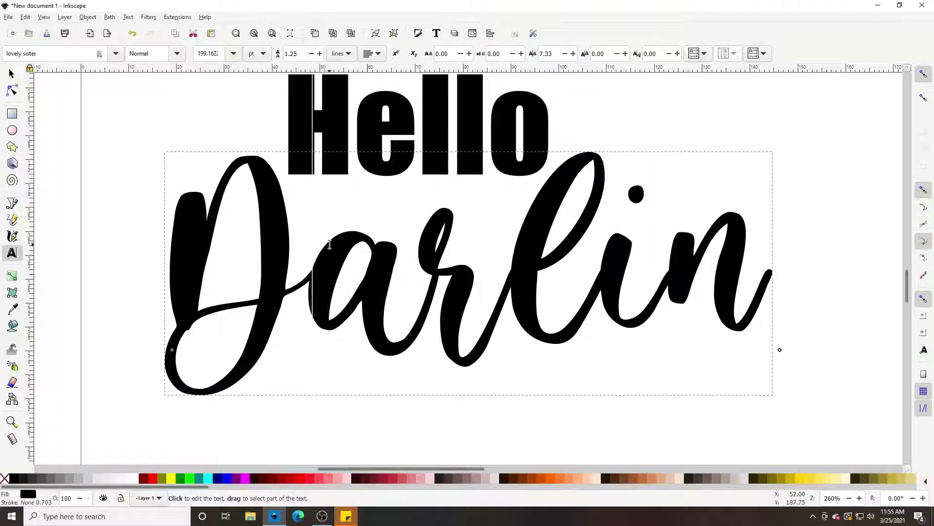
Widen the gap between the D and the a in Darlin to a horizontal kerning of 100
key(alt+Right)
key(alt+Right)
key(alt+Right)
key(alt+Right)
key(alt+Right)
key(alt+Right)
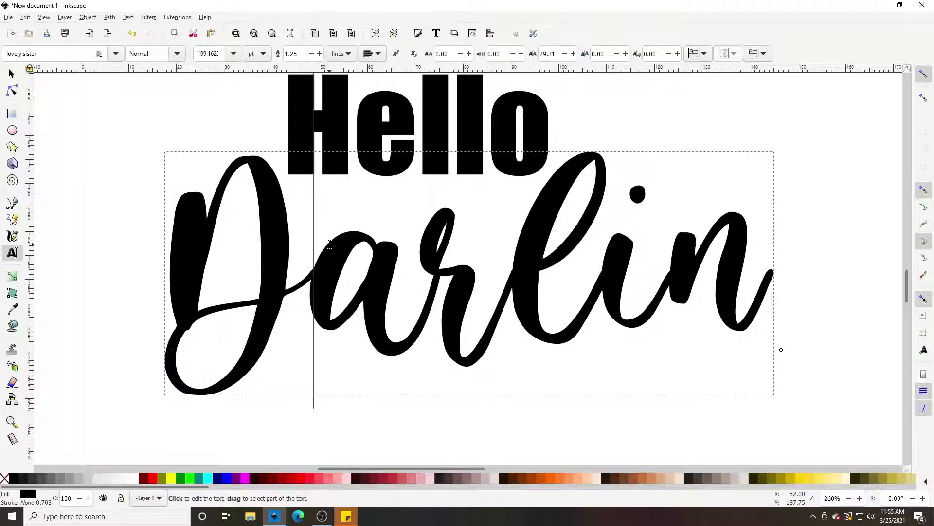
key(alt+Right)
key(alt+Right)
key(alt+Right)
key(alt+Right)
key(alt+Right)
key(alt+Right)
key(alt+Right)
key(alt+Right)
key(alt+Right)
key(alt+Right)
key(alt+Right)
key(alt+Right)
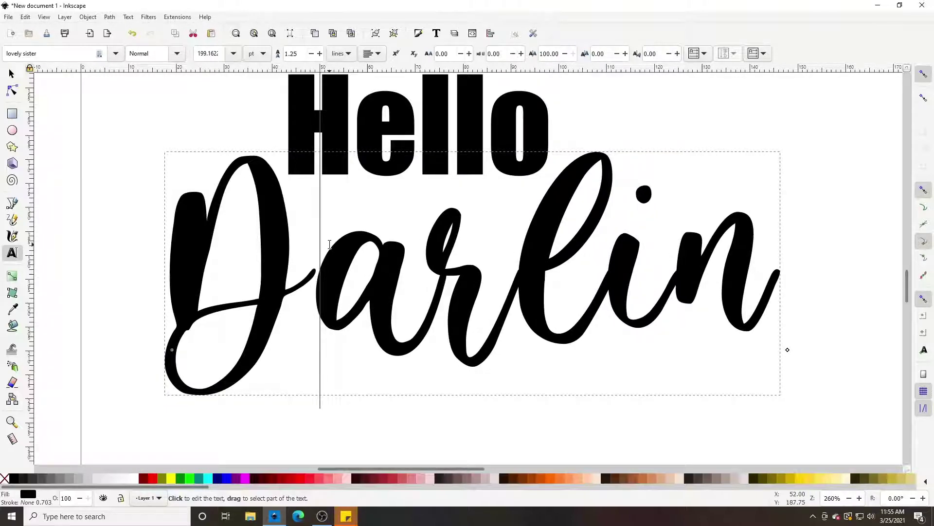
key(alt+Right)
key(alt+Right)
key(alt+Right)
key(alt+Right)
key(alt+Right)
key(alt+Right)
key(alt+Right)
key(alt+Right)
Tighten the gap between the D and the a in Darlin to a horizontal kerning of -21.98
key(alt+Left)
key(alt+Left)
key(alt+Left)
key(alt+Left)
key(alt+Left)
key(alt+Left)
key(alt+Left)
key(alt+Left)
key(alt+Left)
key(alt+Left)
key(alt+Left)
key(alt+Left)
key(alt+Left)
key(alt+Left)
key(alt+Left)
key(alt+Left)
key(alt+Left)
key(alt+Left)
key(alt+Left)
key(alt+Left)
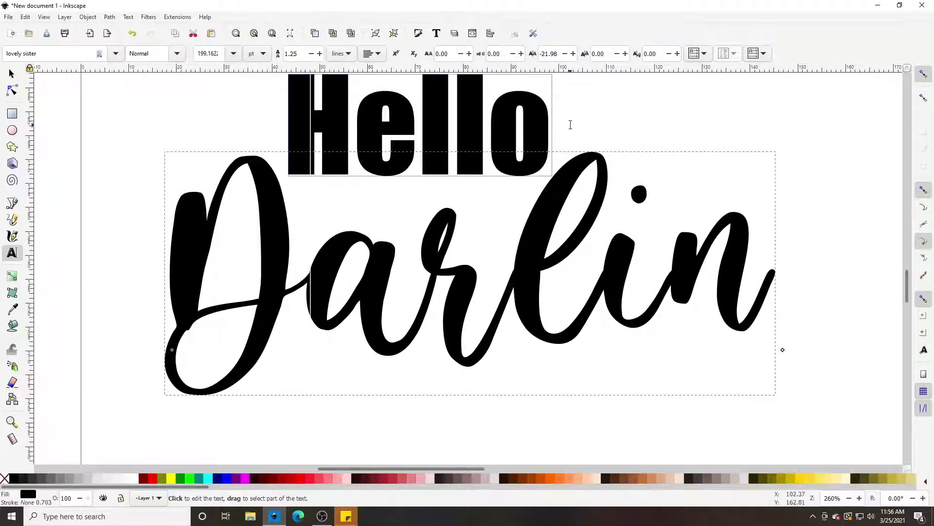
Widen the gap between the H and the e in Hello to a horizontal kerning of 100
click(332, 109)
click(332, 109)
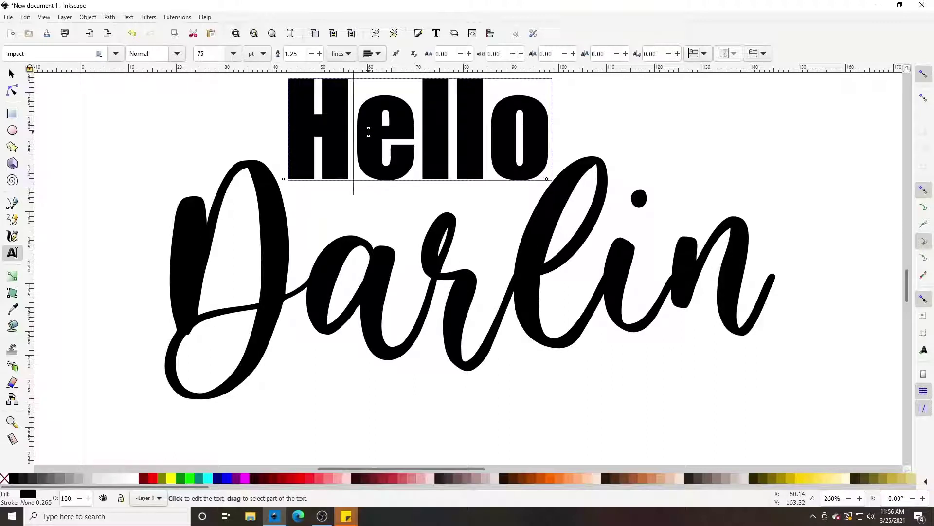
key(alt+Right)
key(alt+Right)
key(alt+Right)
key(alt+Right)
key(alt+Right)
key(alt+Right)
key(alt+Right)
key(alt+Right)
key(alt+Right)
key(alt+Right)
key(alt+Right)
key(alt+Right)
key(alt+Right)
key(alt+Right)
key(alt+Right)
key(alt+Right)
key(alt+Right)
key(alt+Right)
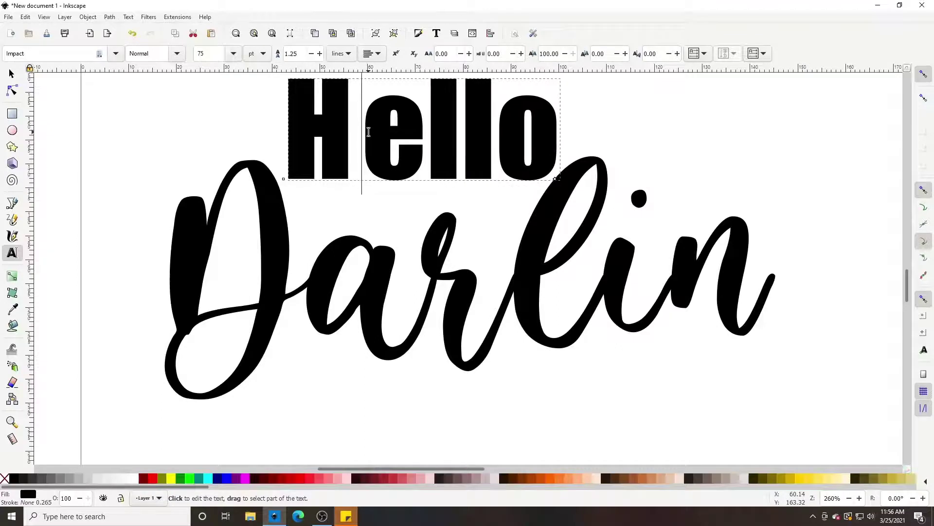
Widen the gap between the e and the first l in Hello with horizontal kerning
key(Right)
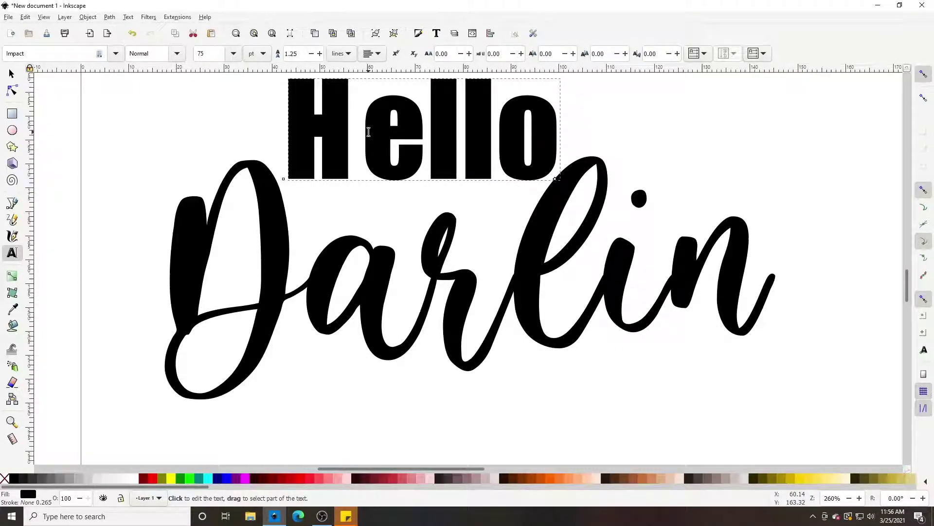
key(alt+Right)
key(alt+Right)
key(alt+Right)
key(alt+Right)
key(alt+Right)
key(alt+Right)
key(alt+Right)
key(alt+Right)
key(alt+Right)
key(alt+Right)
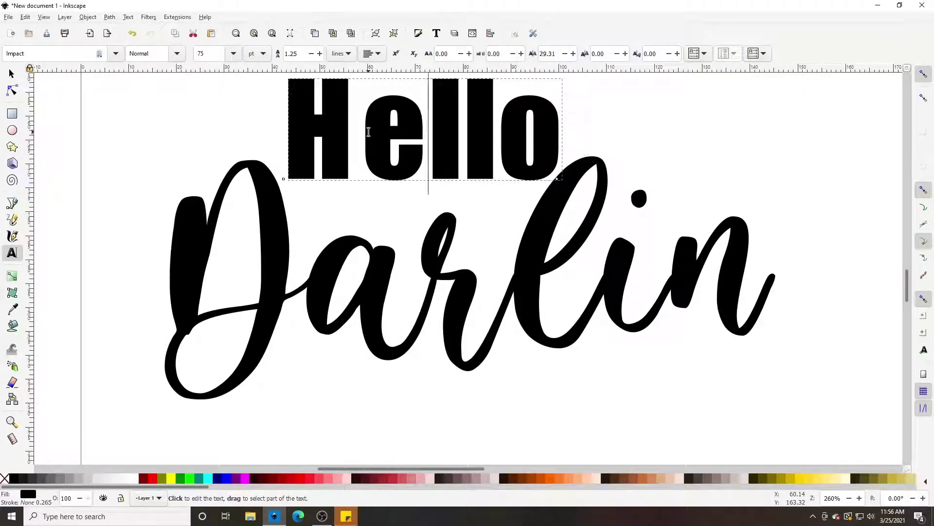
Widen the gap between the two l letters in Hello with horizontal kerning
key(Right)
key(Right)
key(Left)
key(alt+Right)
key(alt+Right)
key(alt+Right)
key(alt+Right)
key(alt+Right)
key(alt+Right)
key(alt+Right)
key(alt+Right)
key(alt+Right)
key(alt+Right)
key(alt+Right)
key(alt+Right)
key(alt+Right)
key(alt+Right)
key(alt+Right)
key(alt+Right)
key(alt+Right)
key(alt+Right)
key(alt+Right)
key(alt+Right)
key(alt+Right)
key(alt+Right)
key(alt+Right)
key(alt+Right)
Widen the gap between the second l and the o in Hello, and finish editing the text
key(Right)
key(alt+Right)
key(alt+Right)
key(alt+Right)
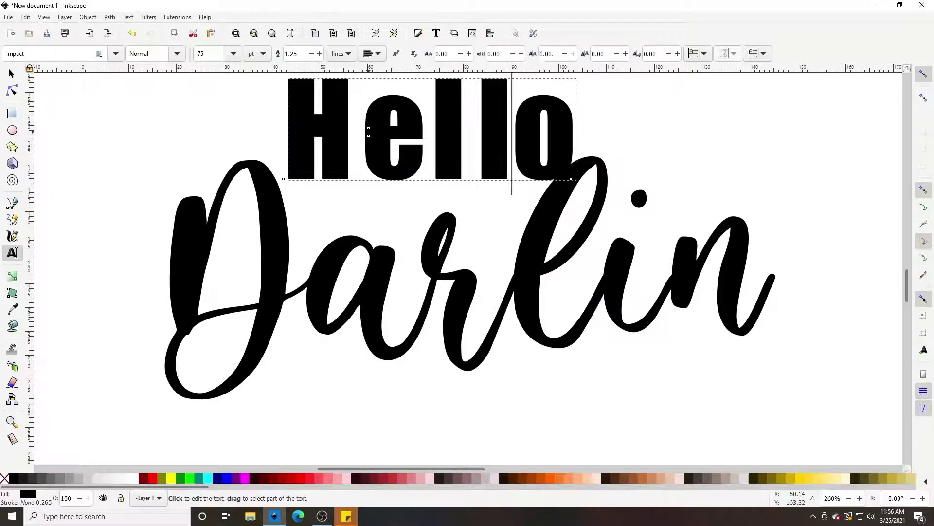
key(alt+Right)
key(alt+Right)
key(alt+Right)
key(alt+Right)
key(alt+Right)
key(alt+Right)
key(alt+Right)
key(alt+Right)
key(alt+Right)
key(alt+Right)
key(alt+Right)
key(alt+Right)
key(alt+Right)
key(alt+Right)
key(Left)
click(11, 73)
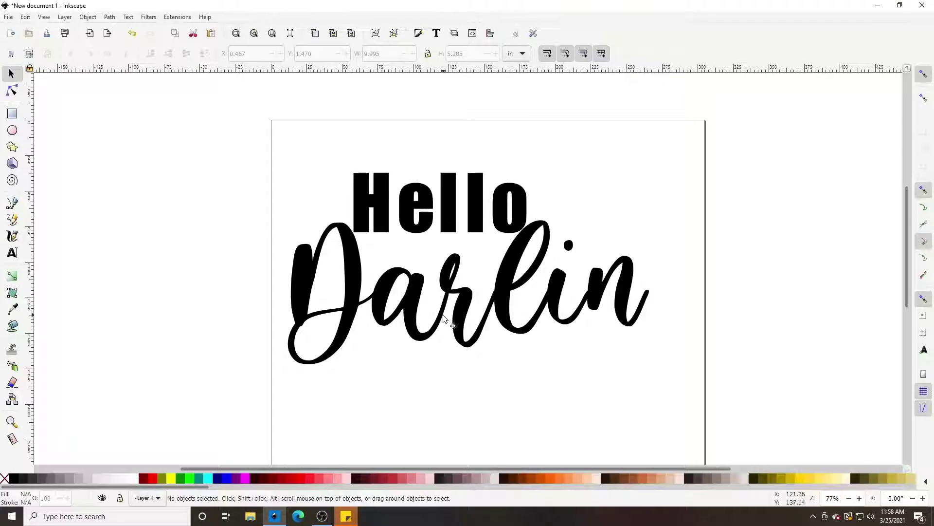
Fill both words, Hello and Darlin, with Red (#FF0000)
click(447, 185)
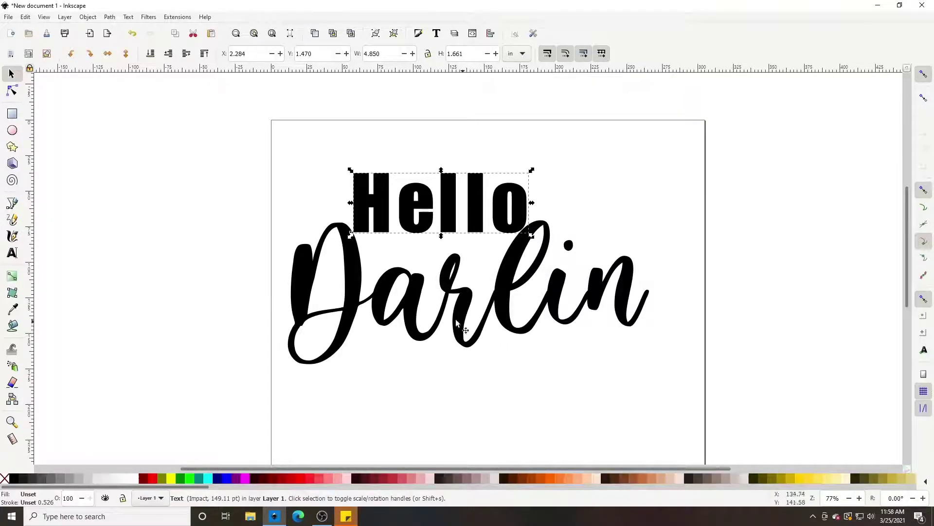
shift+click(422, 298)
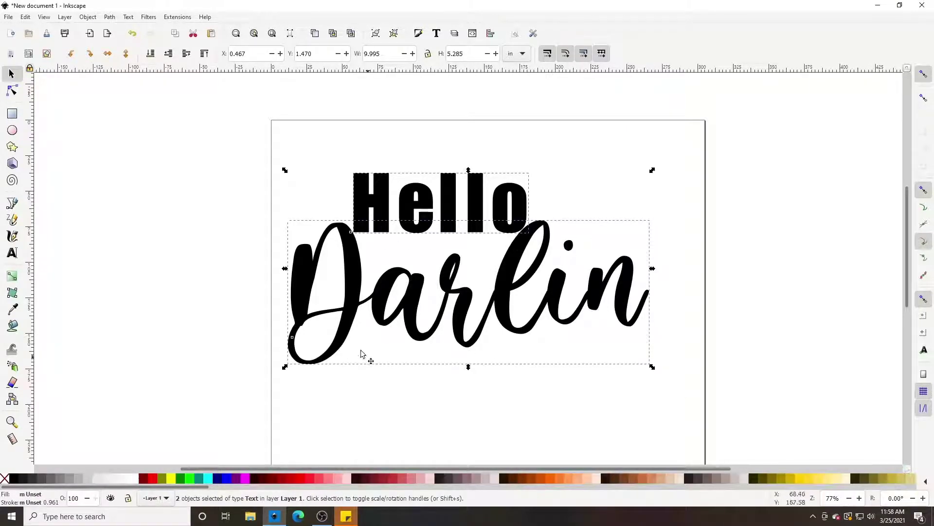
click(150, 479)
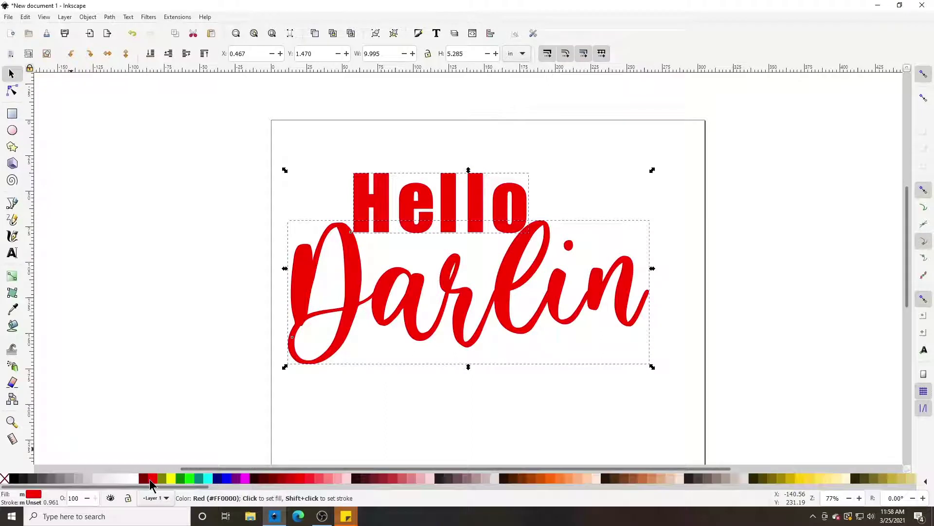
click(177, 223)
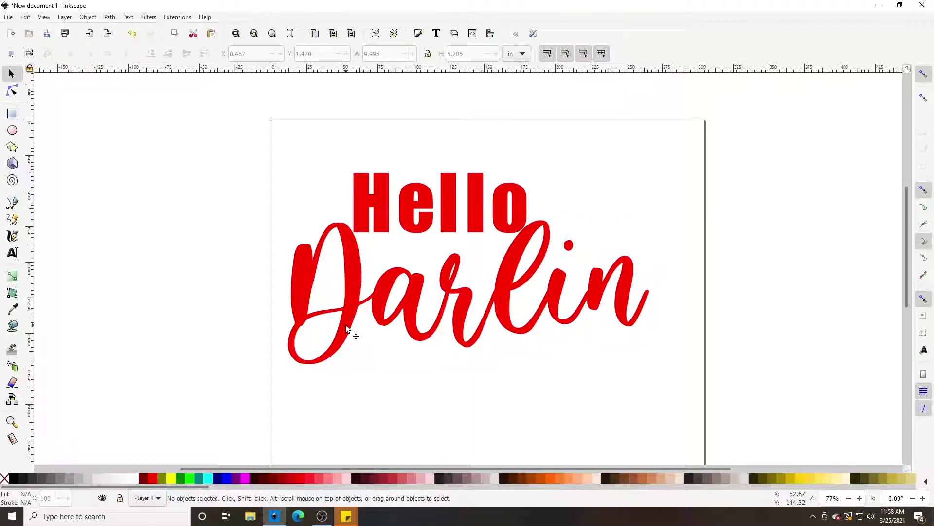
Fill only the word Darlin with Blue (#0000FF)
click(376, 214)
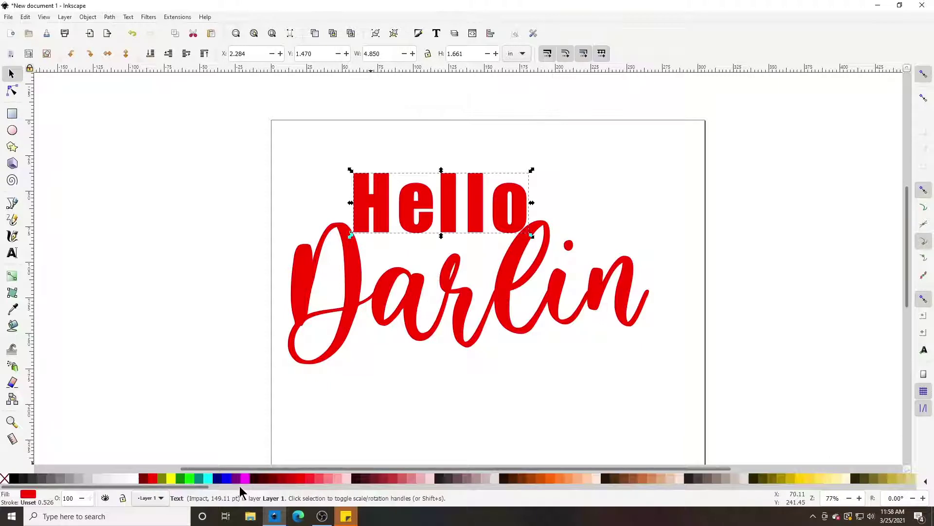
click(354, 270)
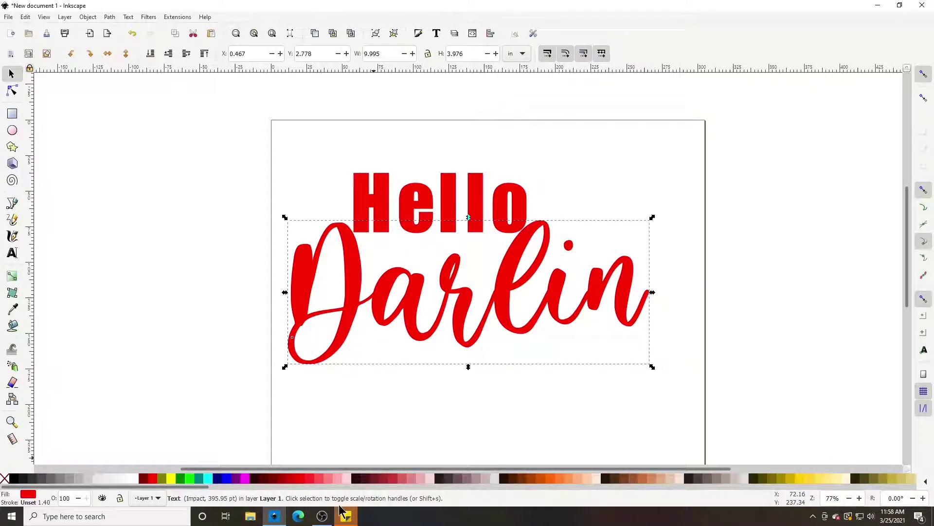
click(222, 478)
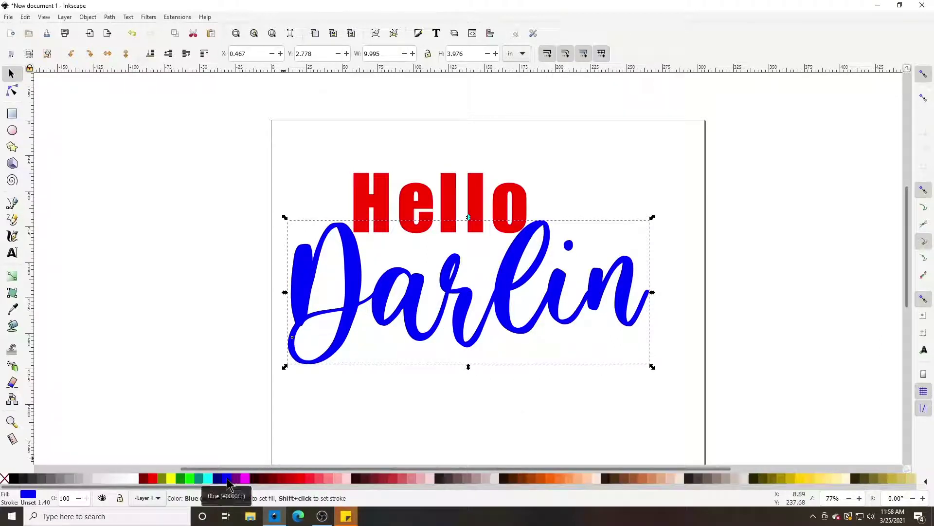
click(333, 405)
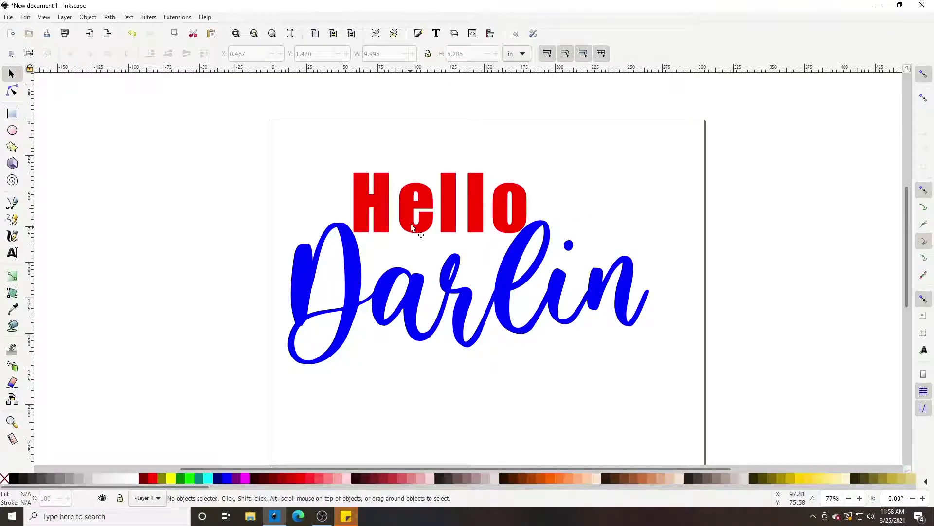
Convert the word Hello to paths and ungroup it into separate letters
click(378, 206)
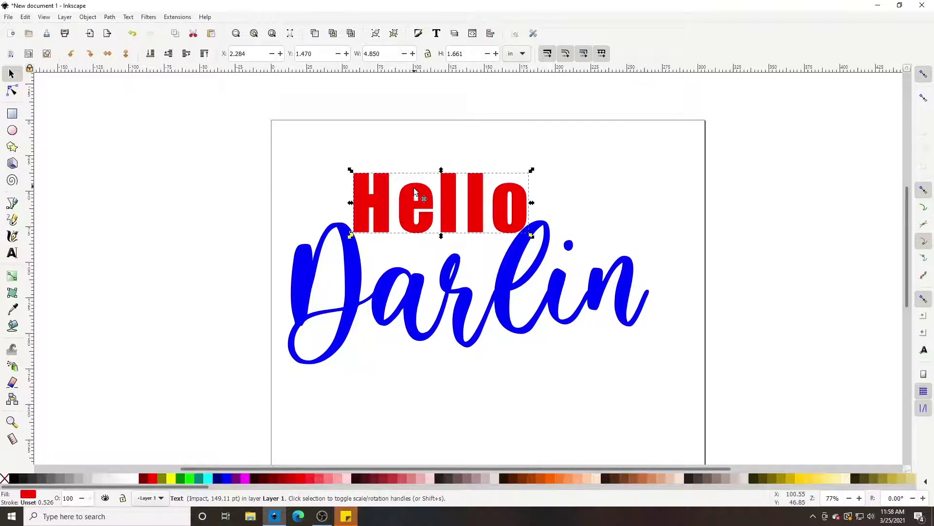
click(108, 18)
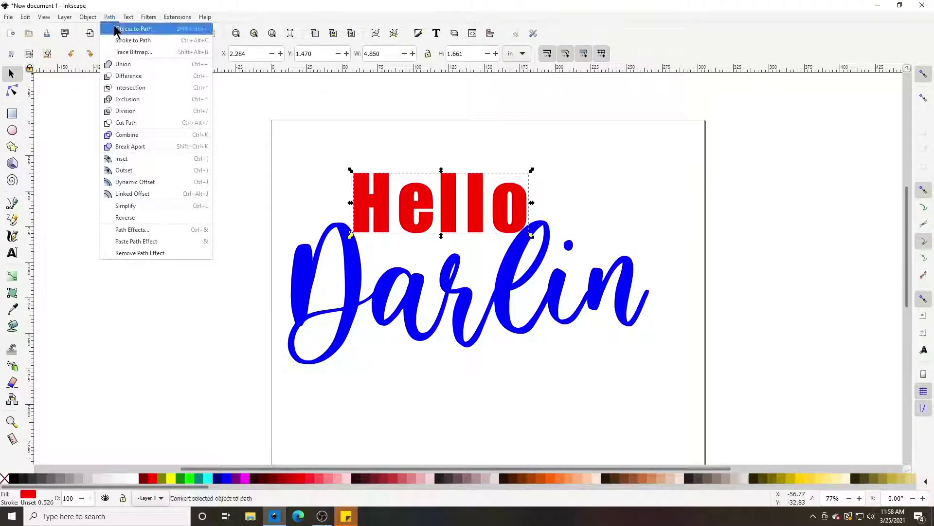
click(114, 28)
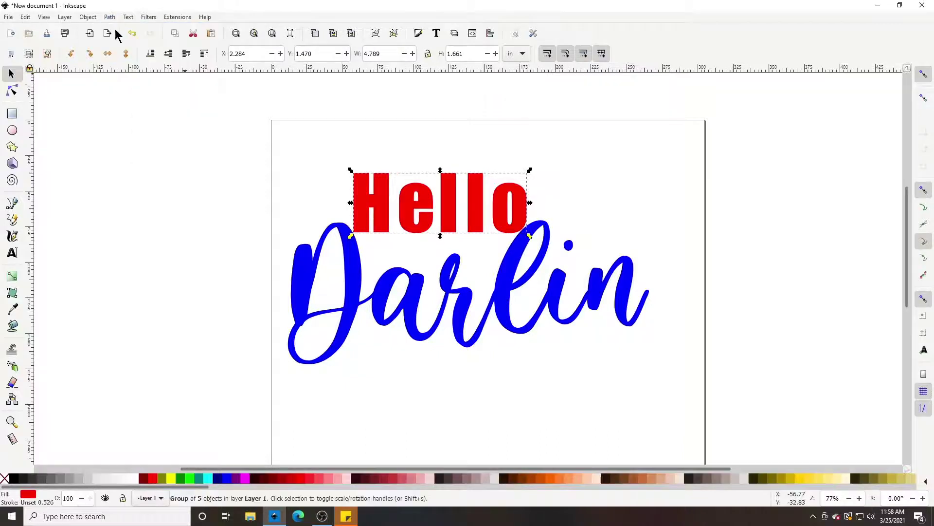
click(87, 18)
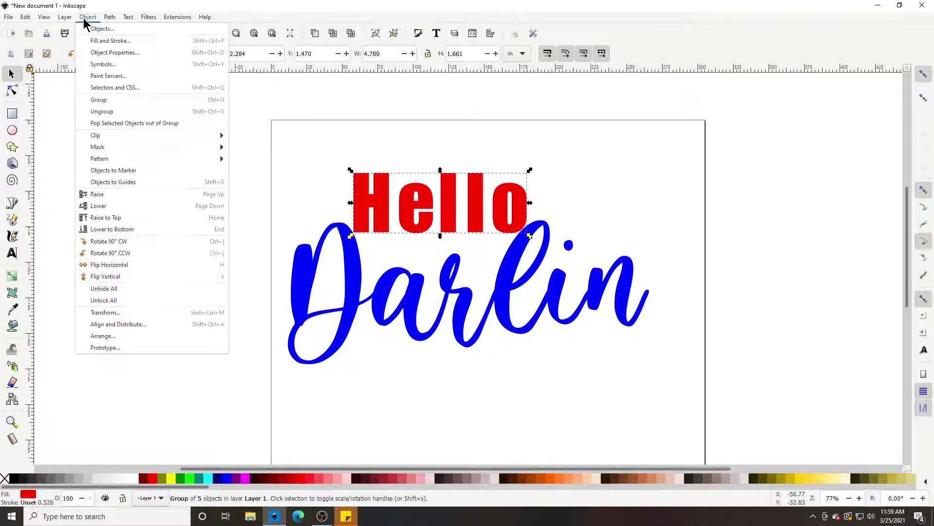
click(112, 111)
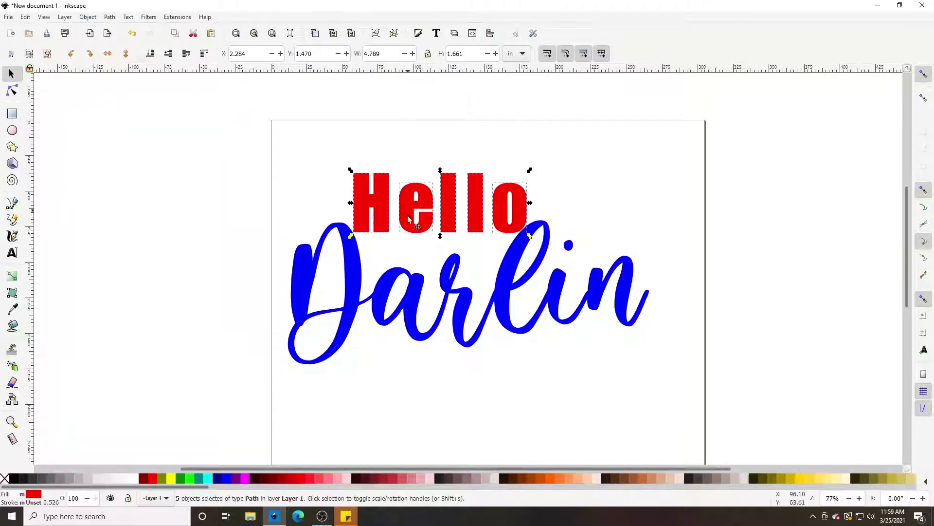
Color the letters of Hello individually: H lime, e blue, the second l yellow and o fuchsia
click(213, 210)
click(379, 193)
click(191, 480)
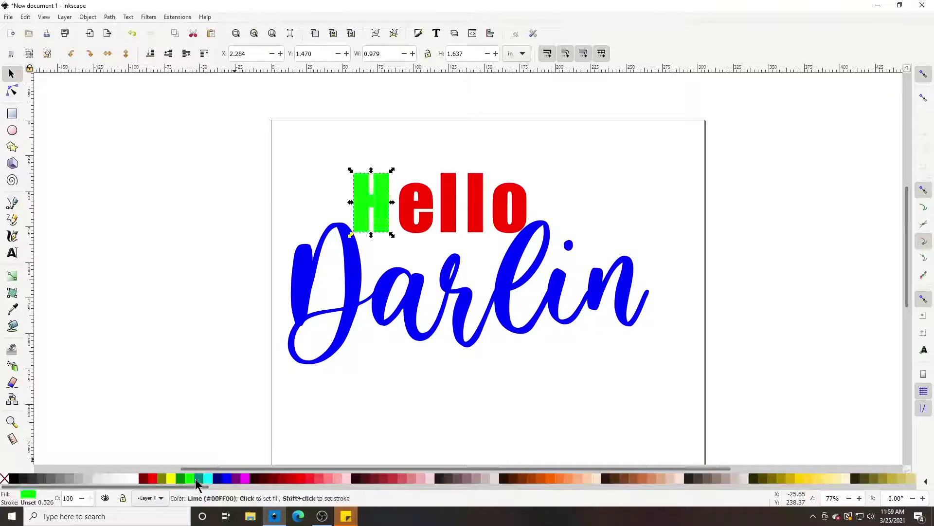
click(416, 224)
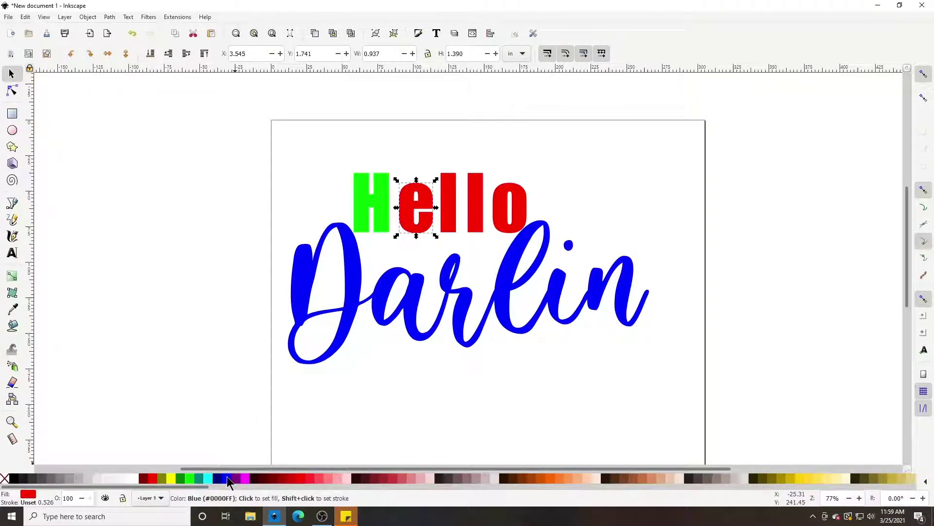
click(227, 479)
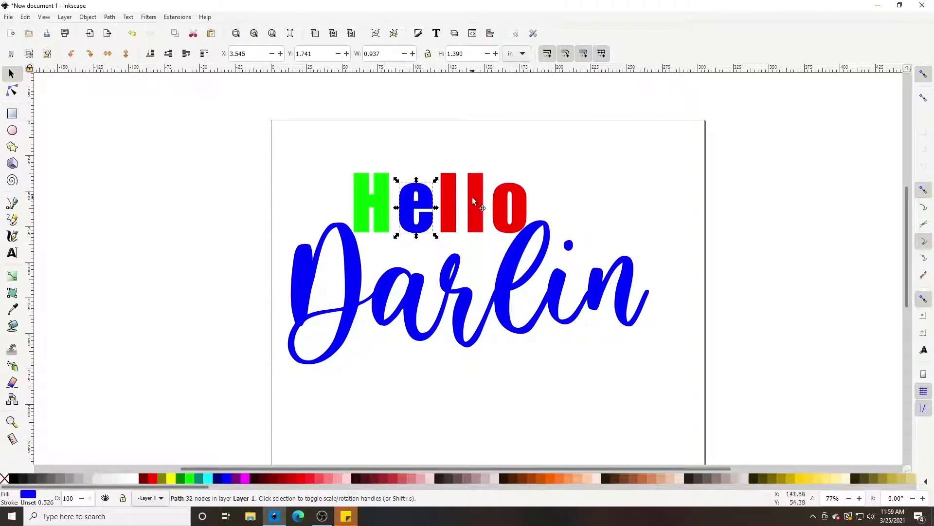
click(474, 201)
click(171, 479)
click(509, 209)
click(246, 479)
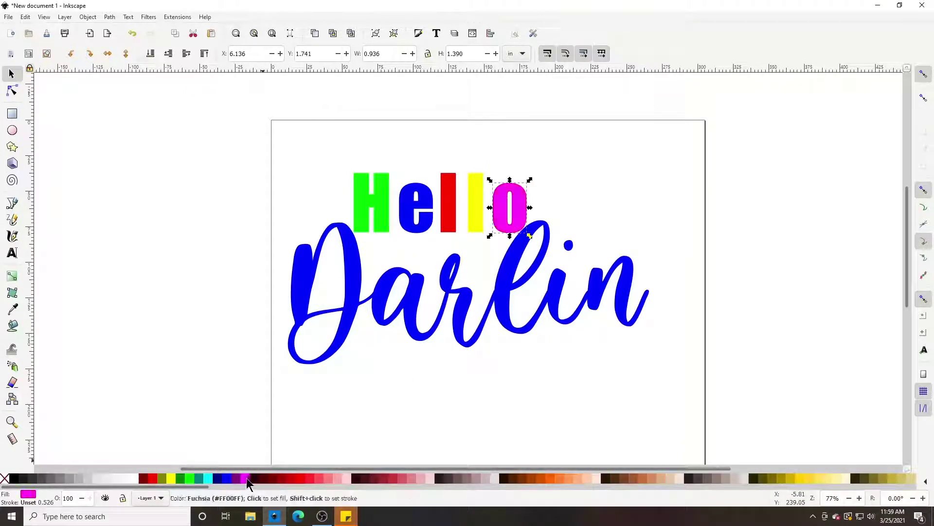
click(229, 186)
Select all five letters of Hello together and fill them with red
drag(327, 133, 532, 237)
drag(311, 123, 281, 150)
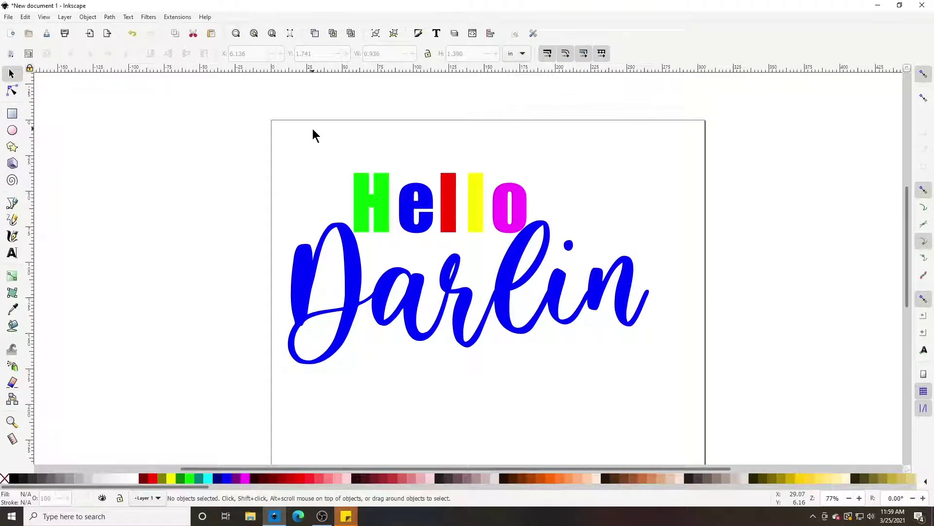
drag(312, 127, 535, 245)
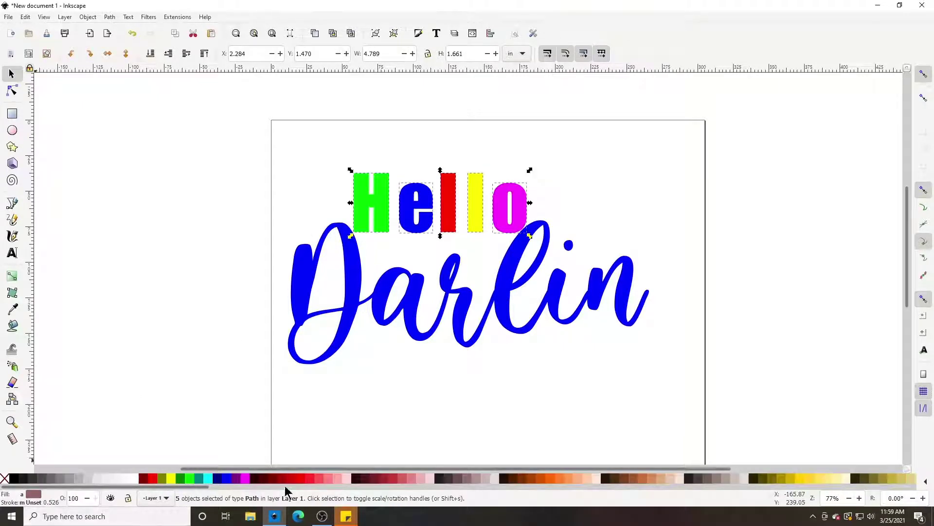
click(298, 478)
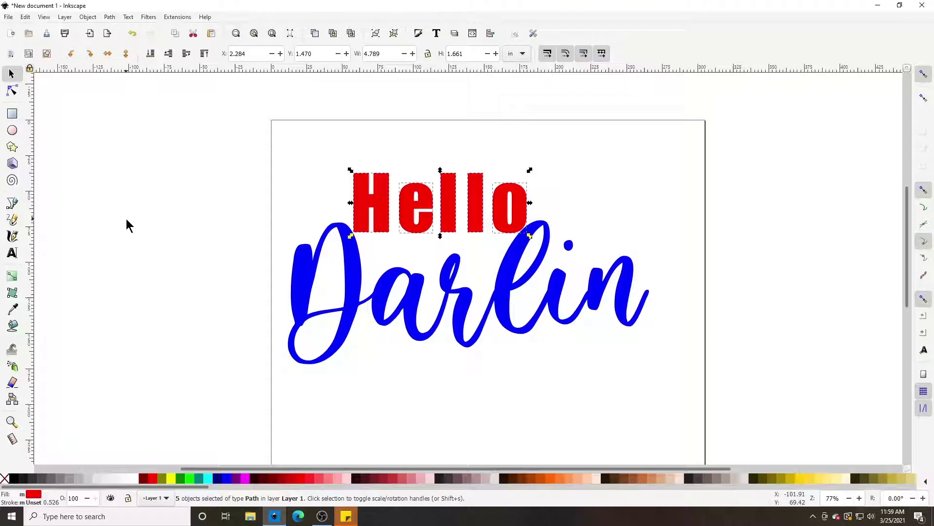
click(213, 168)
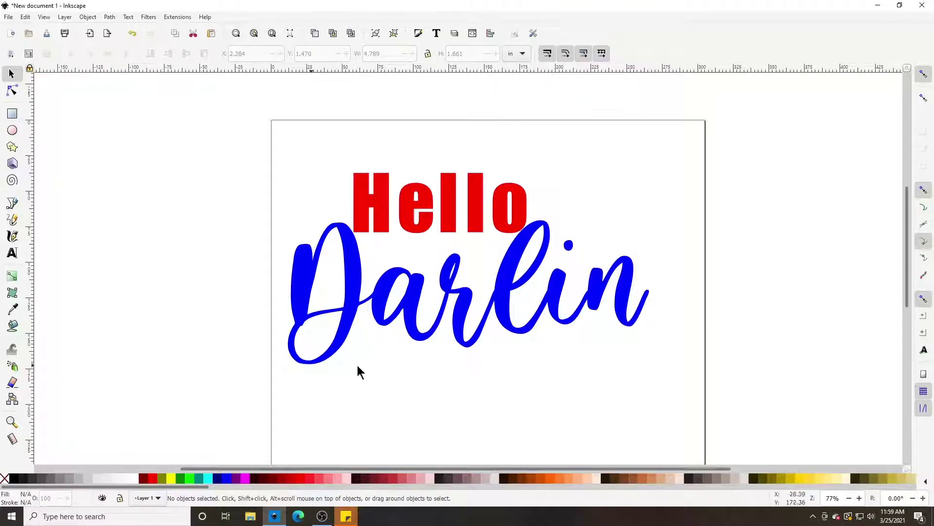
Convert the word Darlin to paths, ungroup it into separate letters and clear the selection
double_click(354, 292)
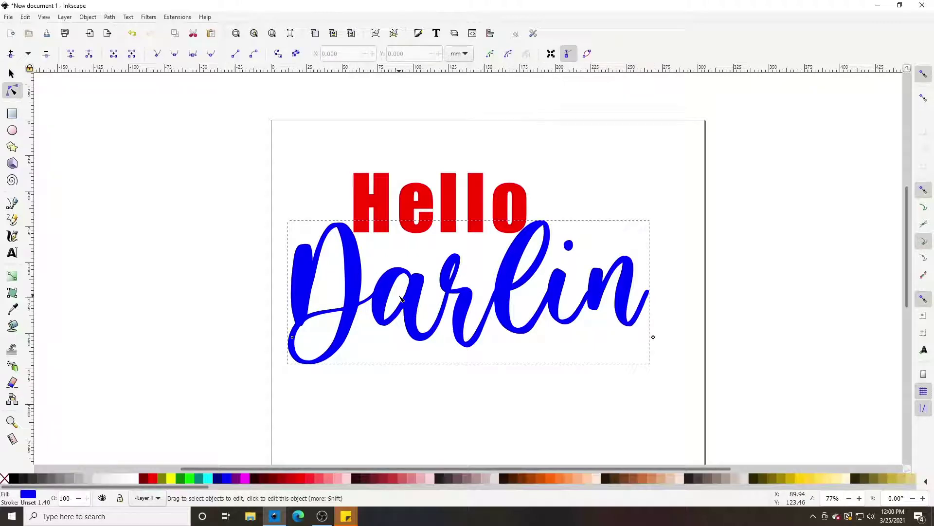
click(12, 73)
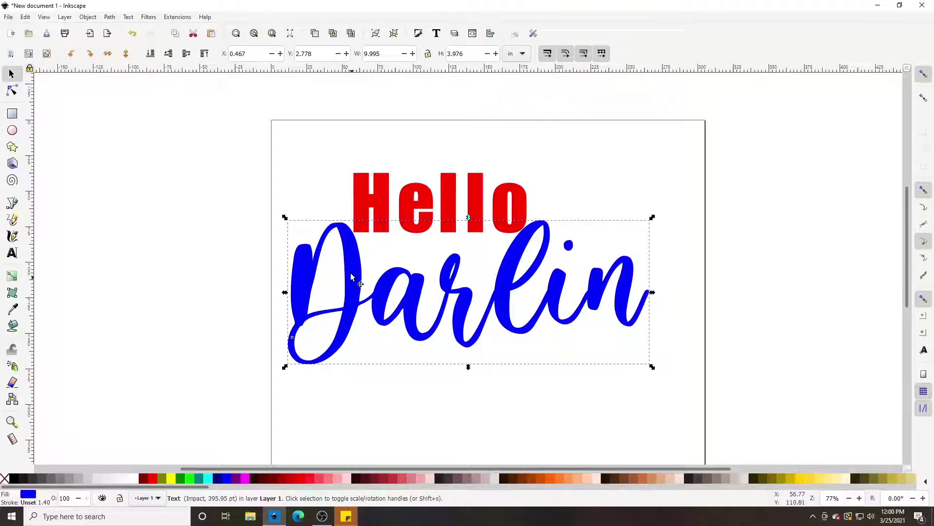
click(110, 18)
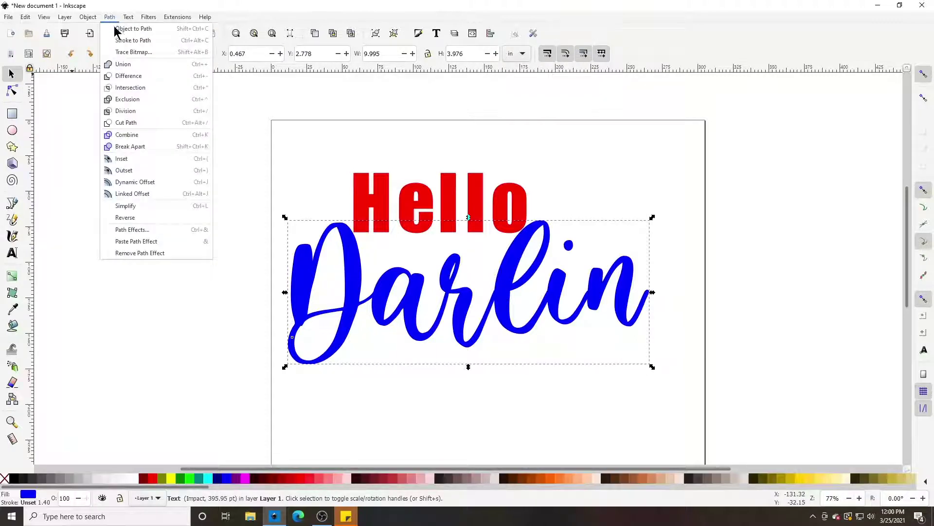
click(132, 30)
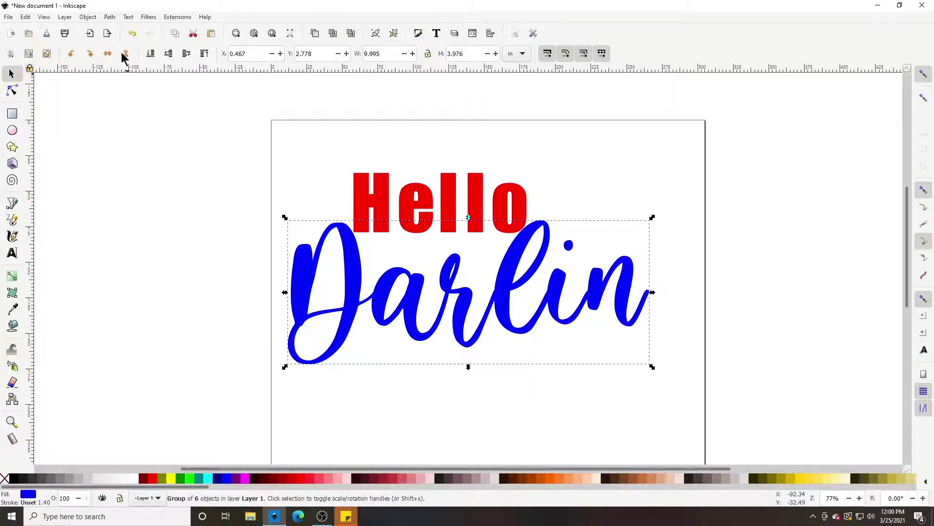
click(88, 17)
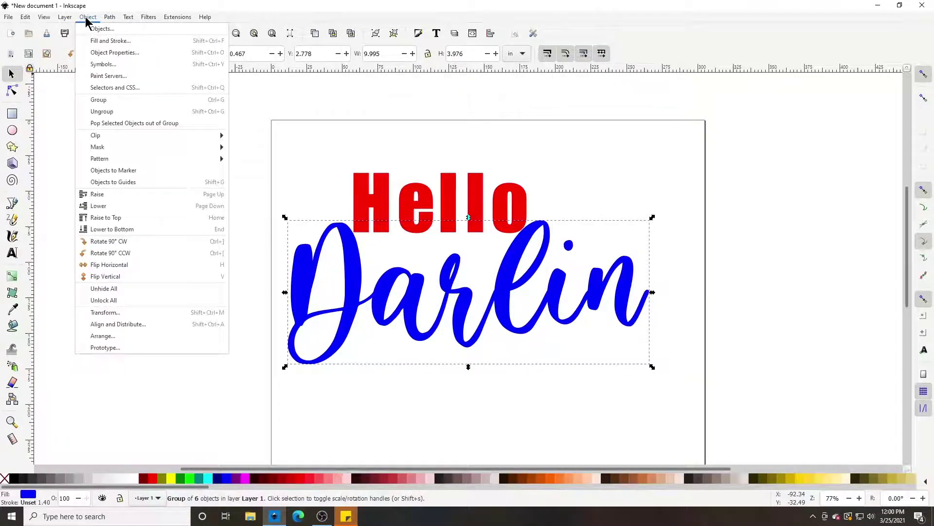
click(103, 112)
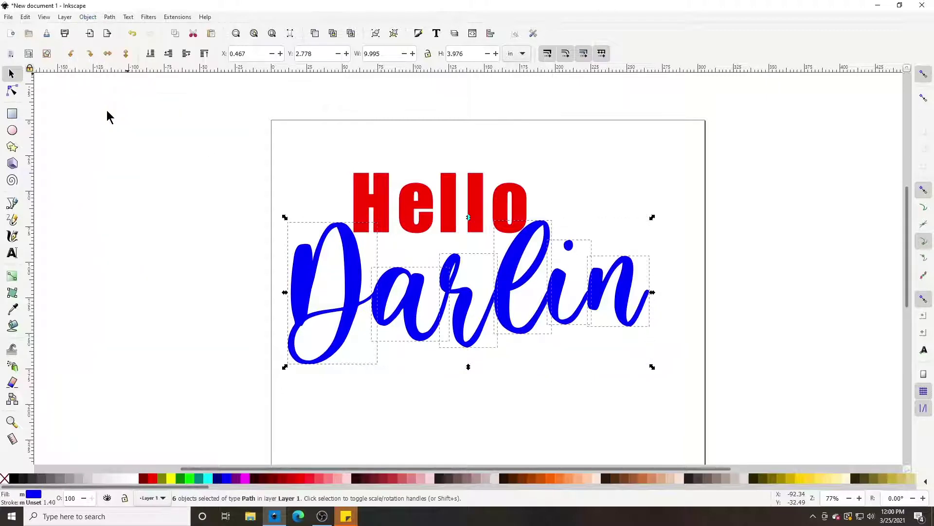
click(108, 17)
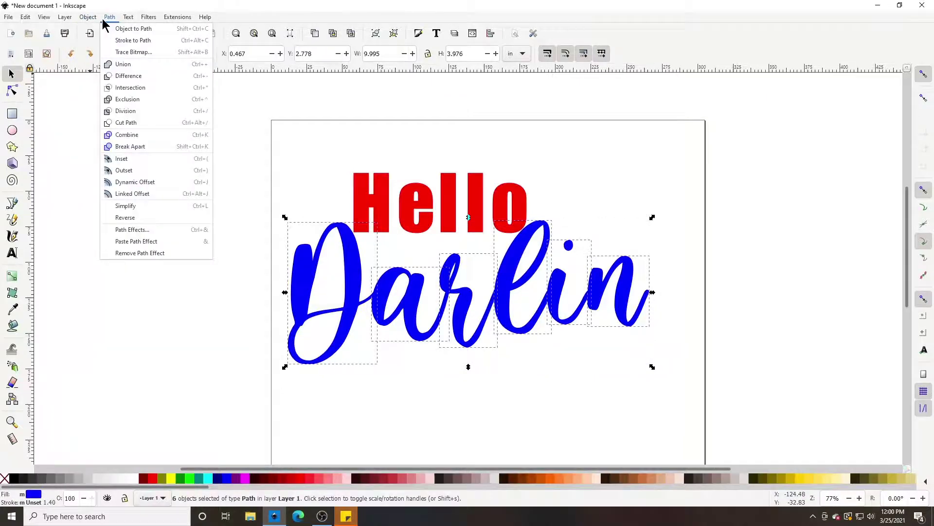
mouse_move(88, 17)
click(219, 417)
click(244, 259)
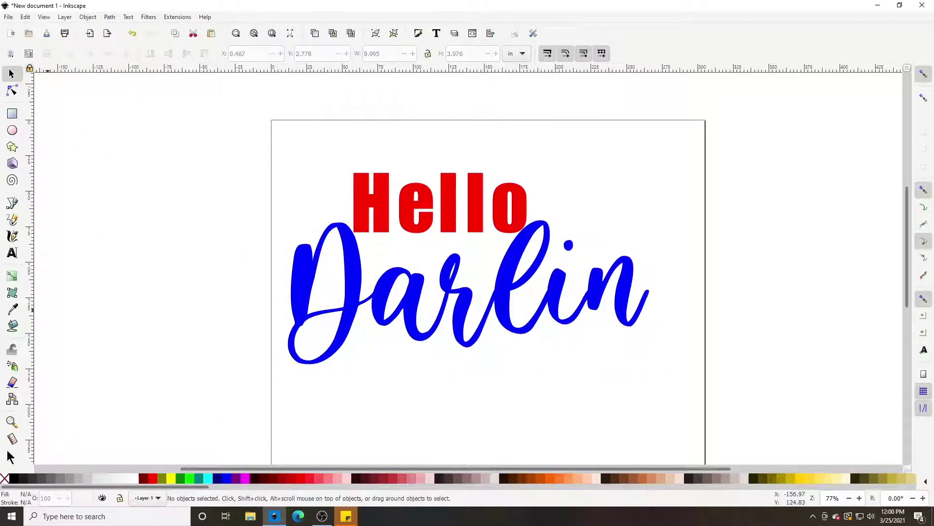
Examine the path nodes of the individual letters in Darlin and Hello with the Node tool
click(12, 90)
click(346, 282)
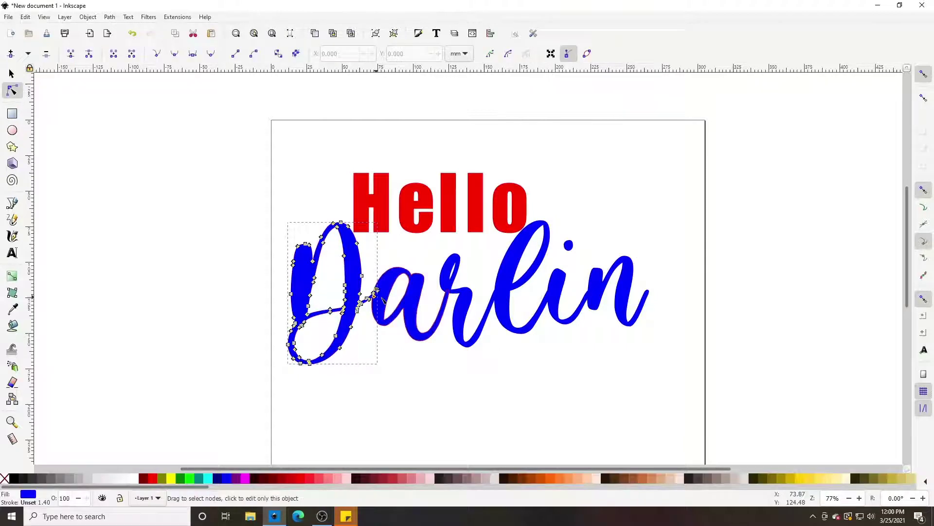
click(528, 272)
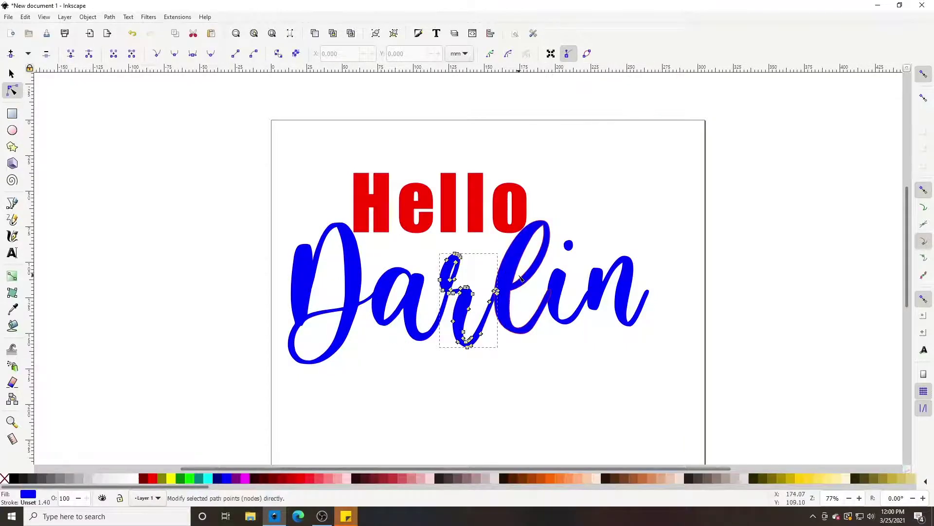
click(567, 290)
click(628, 292)
click(382, 209)
click(409, 207)
click(449, 204)
click(476, 204)
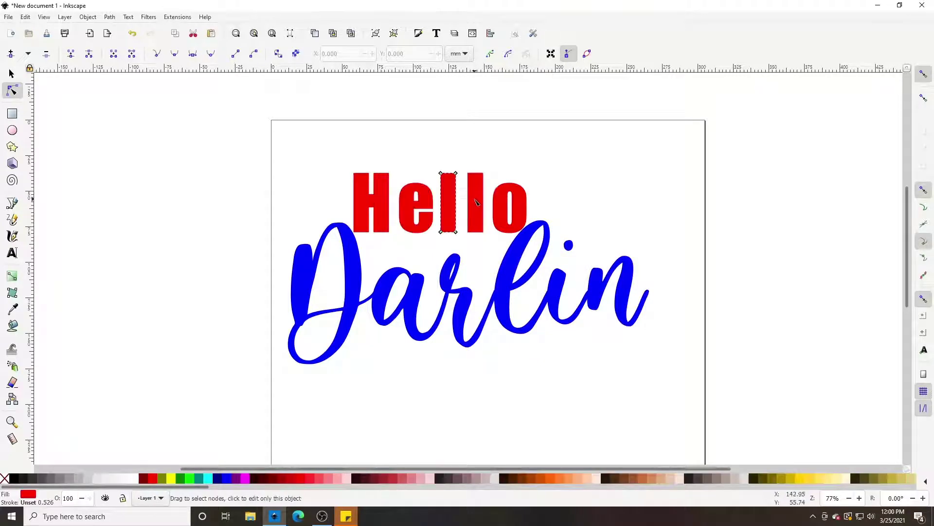
click(510, 197)
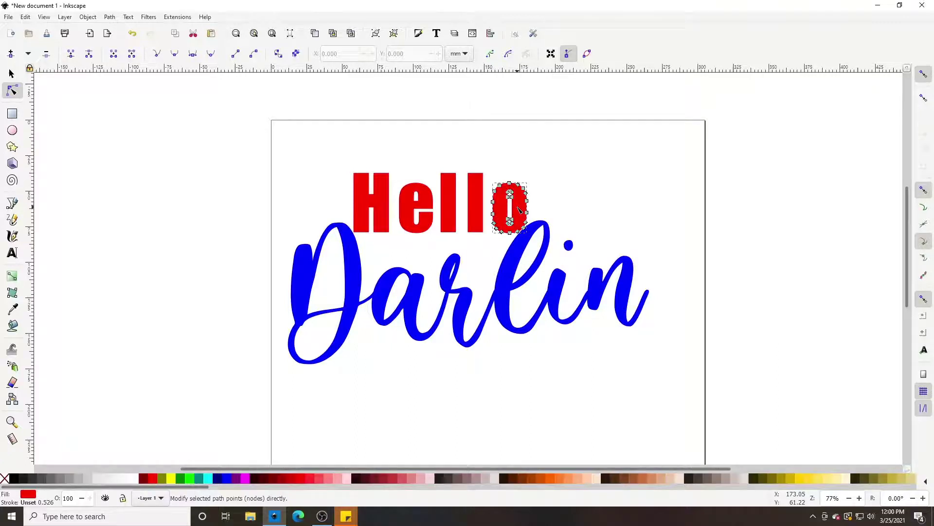
Check letter by letter that the characters of Hello and Darlin can be selected as separate objects
click(11, 74)
click(366, 190)
click(449, 200)
click(469, 195)
click(494, 201)
click(334, 279)
click(385, 290)
click(449, 292)
click(514, 280)
click(563, 299)
click(612, 291)
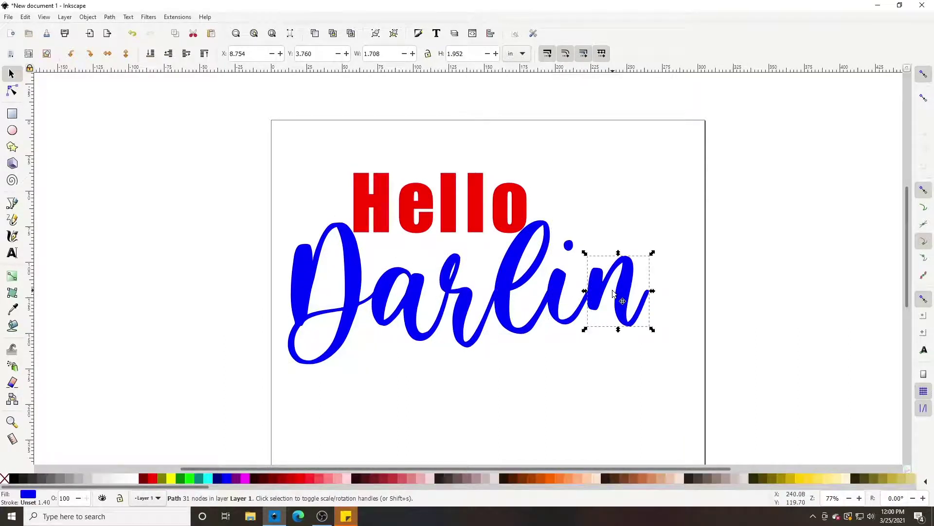
click(291, 263)
click(292, 265)
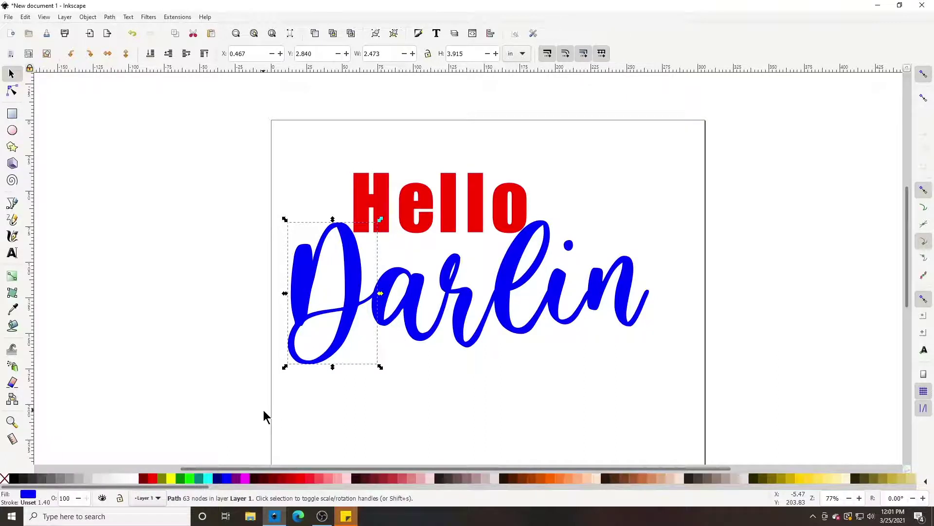
click(369, 203)
click(408, 202)
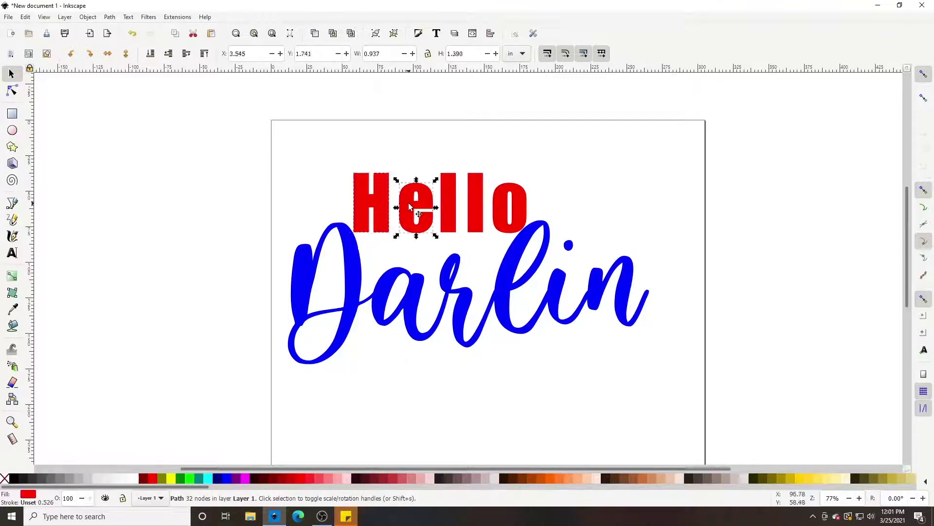
click(452, 200)
click(476, 207)
click(492, 212)
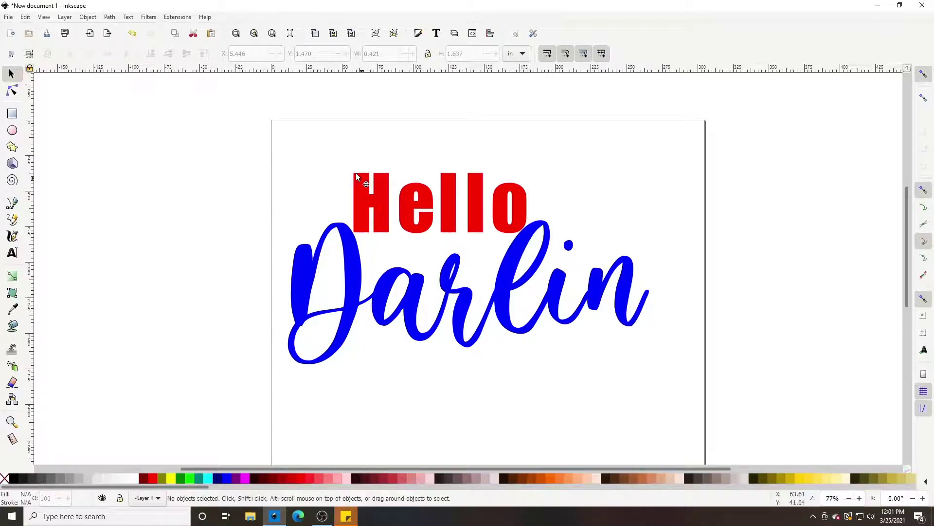
Select all five letters of Hello together and merge them into one path with Union
click(359, 183)
shift+click(437, 205)
shift+click(449, 205)
shift+click(475, 207)
shift+click(498, 218)
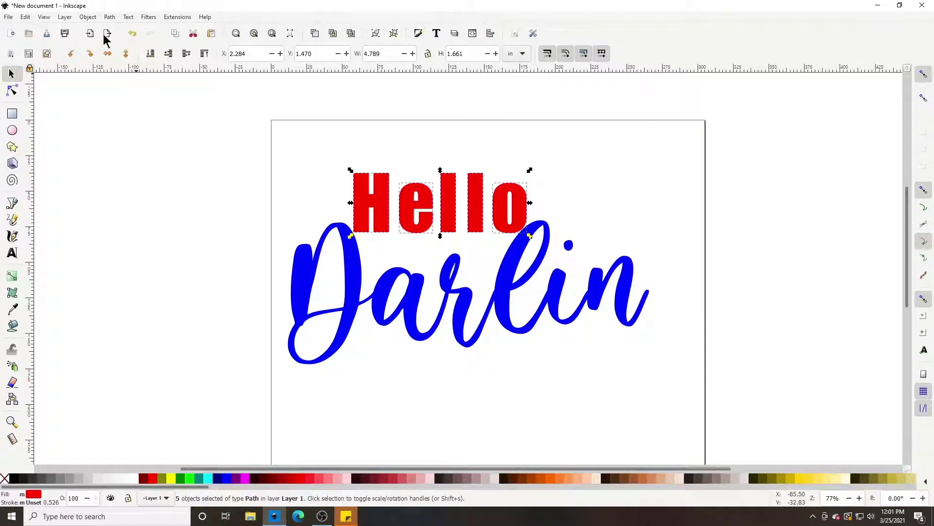
click(110, 17)
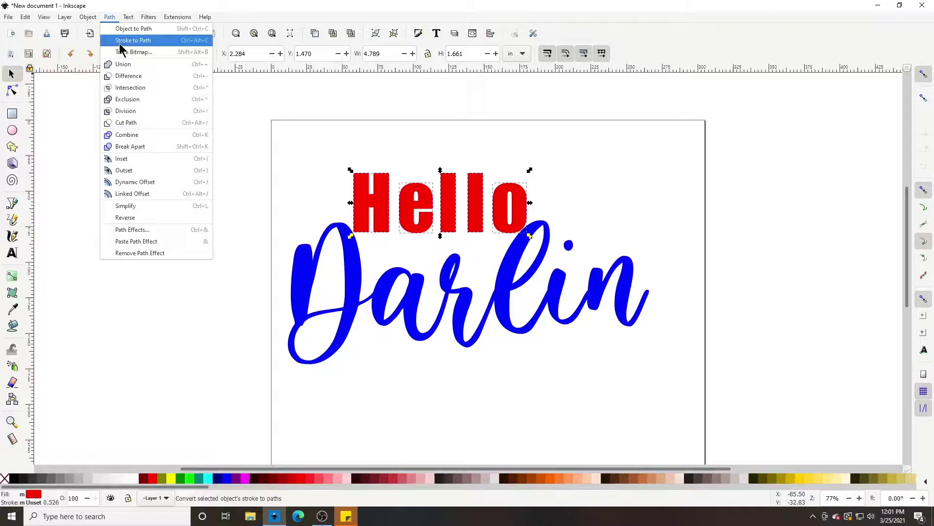
click(122, 64)
Examine the nodes of the D and a in Darlin up close where the two letters overlap
click(358, 265)
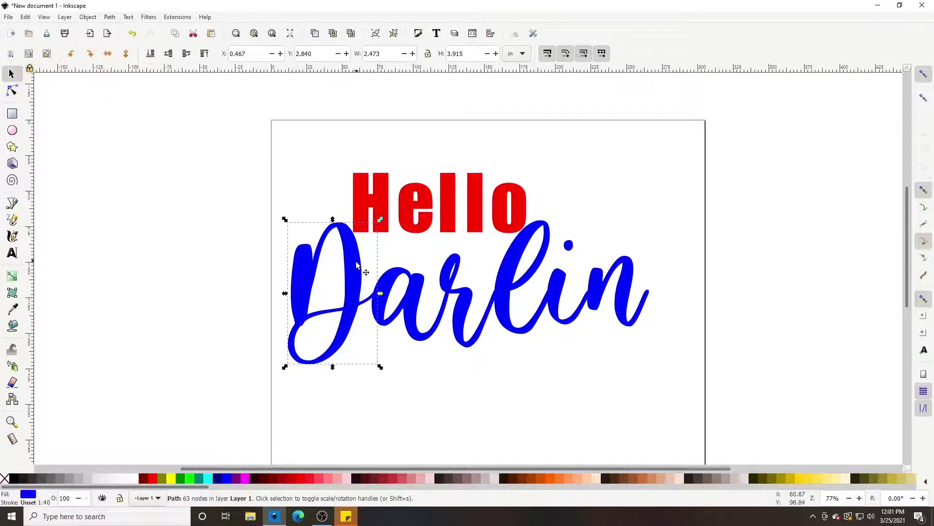
click(12, 93)
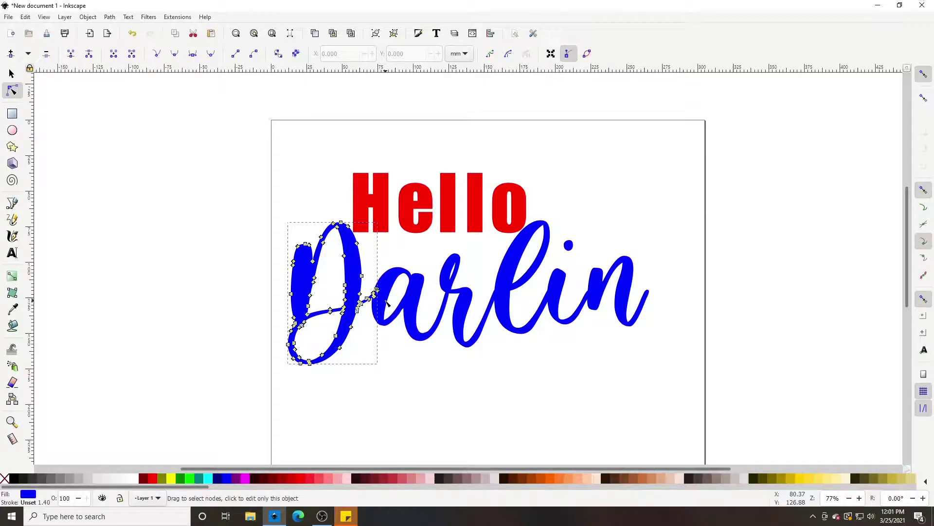
key(3)
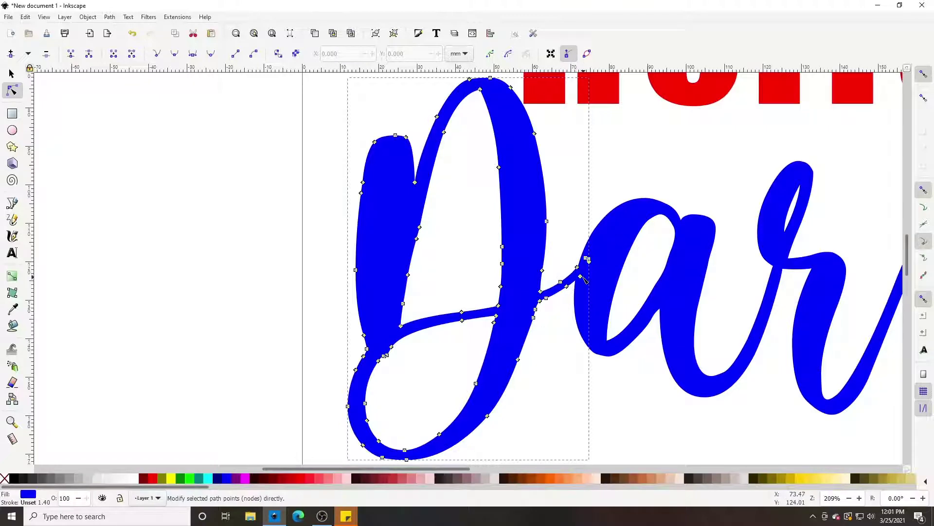
click(711, 263)
key(minus)
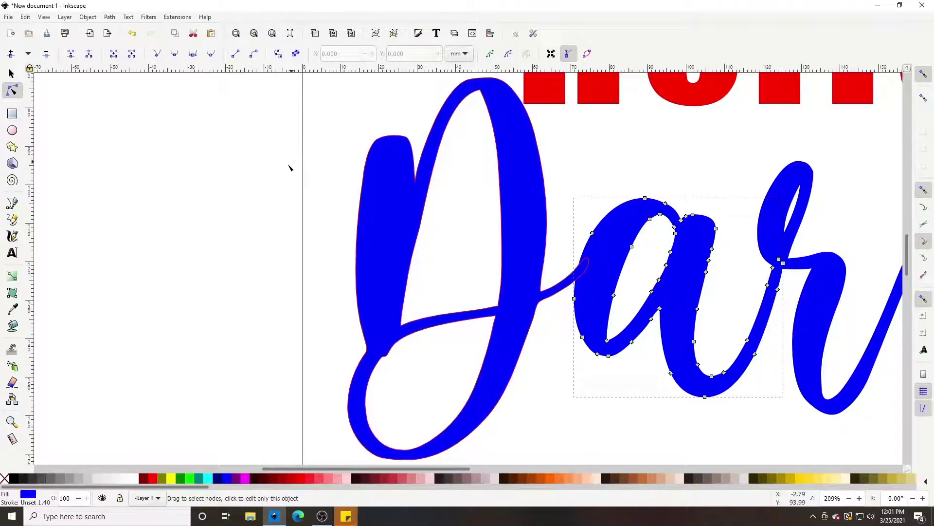
key(minus)
key(minus)
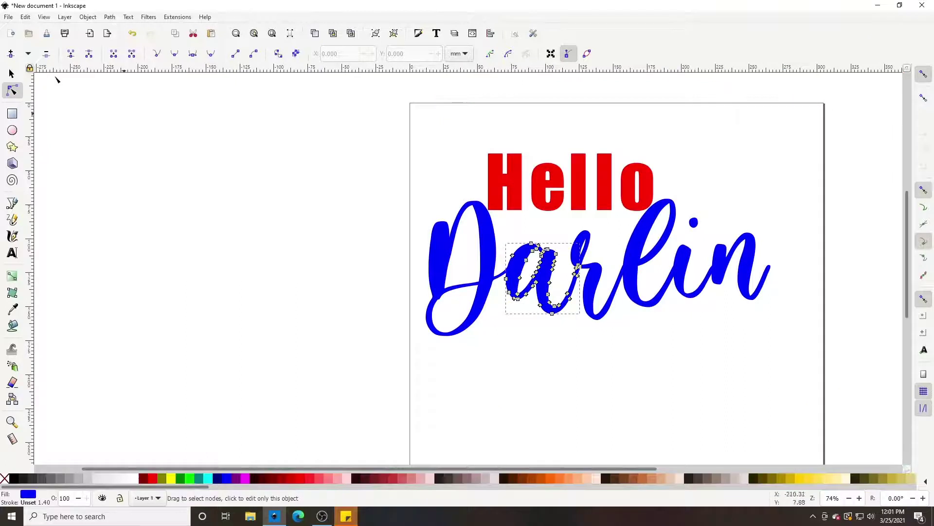
Select all six letters of Darlin together and merge them into one path with Union
click(9, 76)
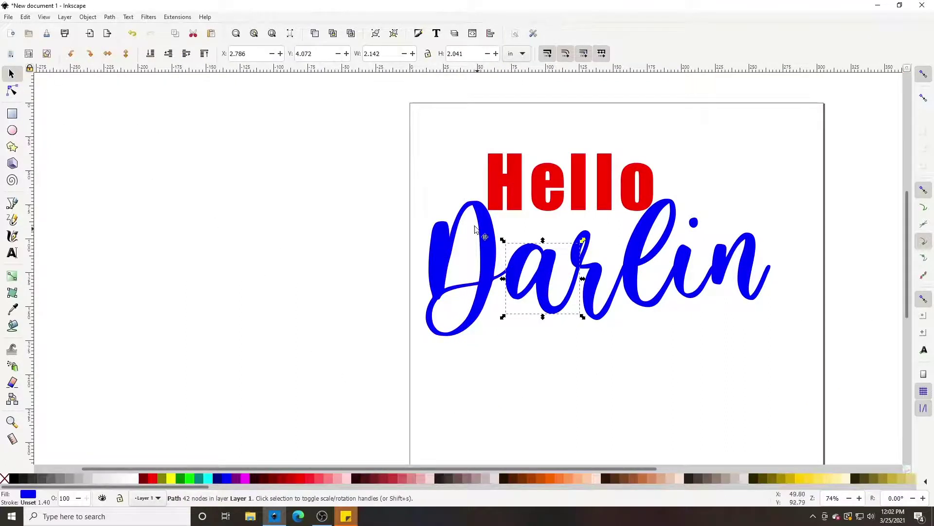
click(444, 258)
key(shift)
shift+click(545, 273)
shift+click(603, 282)
shift+click(651, 253)
shift+click(684, 264)
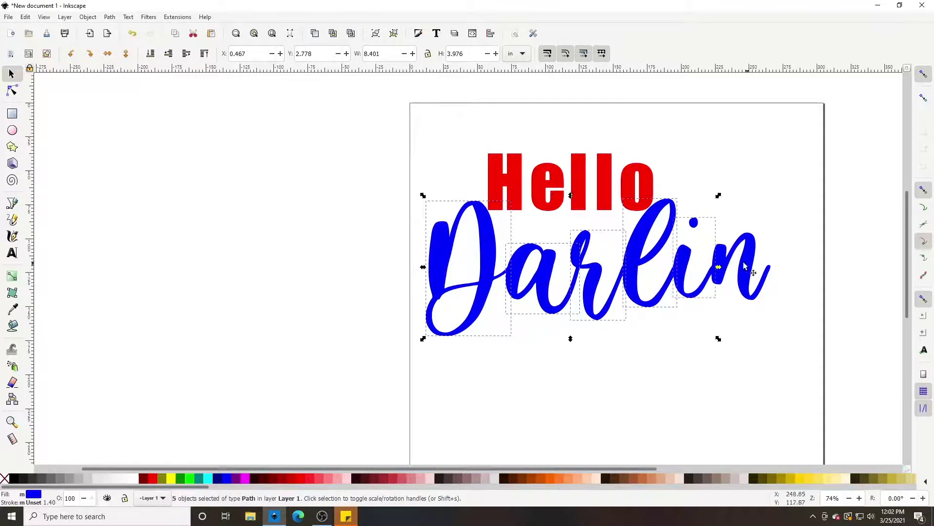
shift+click(730, 255)
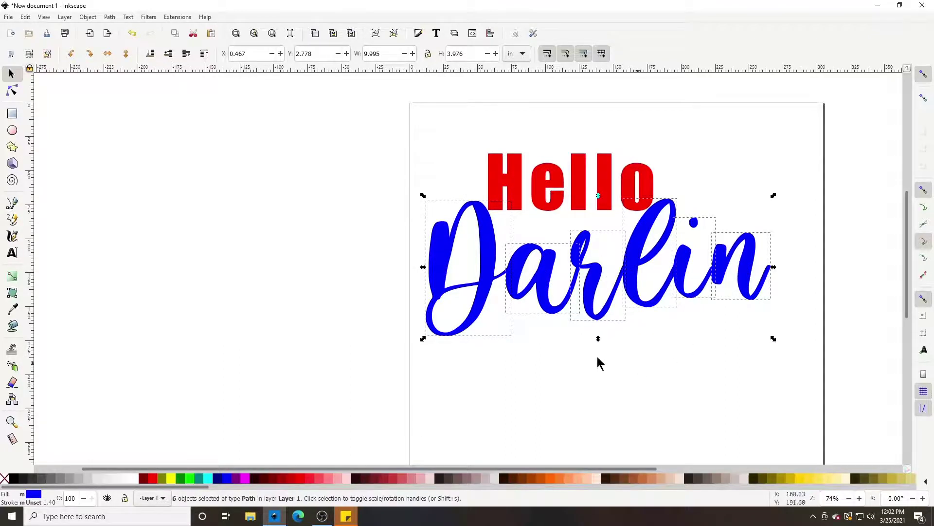
click(110, 17)
click(127, 64)
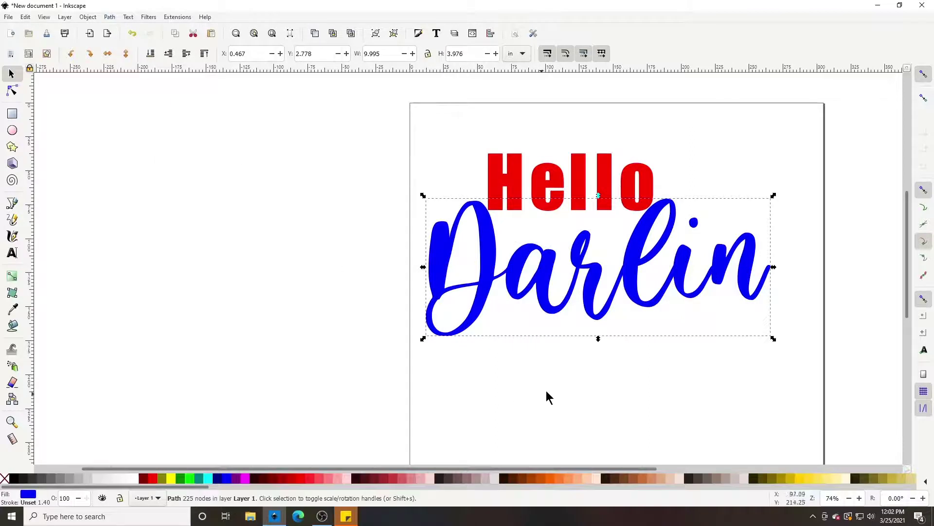
Add two separate text objects, Hello and Sunshine, beside the page and move Sunshine close beneath Hello
key(ctrl+a)
key(minus)
key(minus)
key(minus)
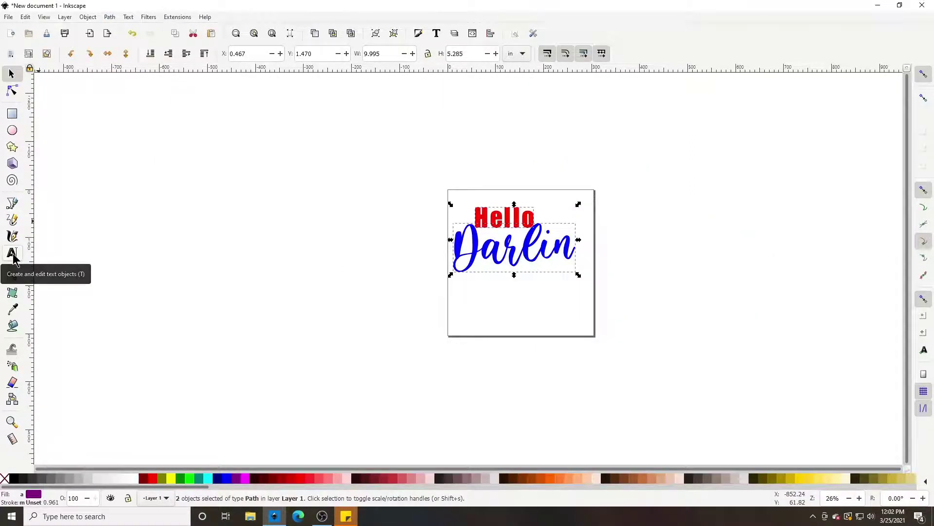
click(12, 255)
click(605, 211)
text(Hello)
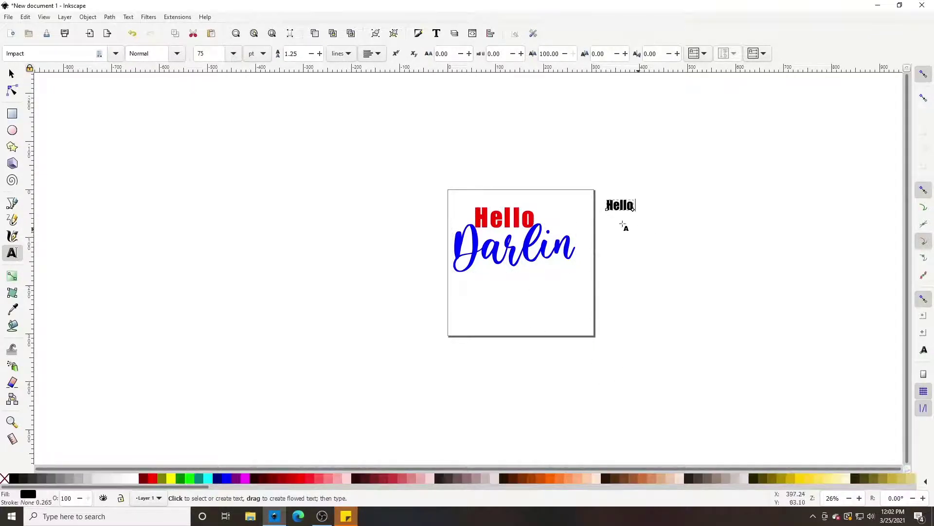
key(Escape)
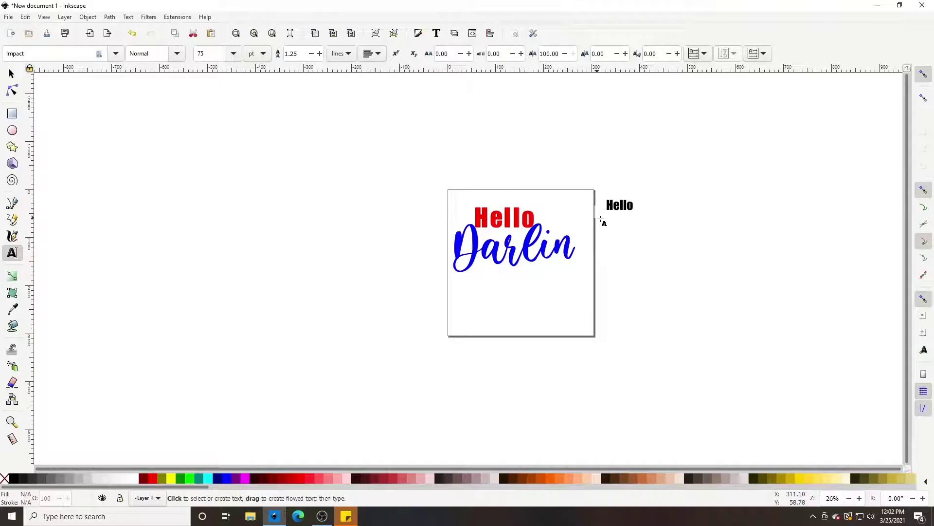
click(607, 241)
text(Sunshine)
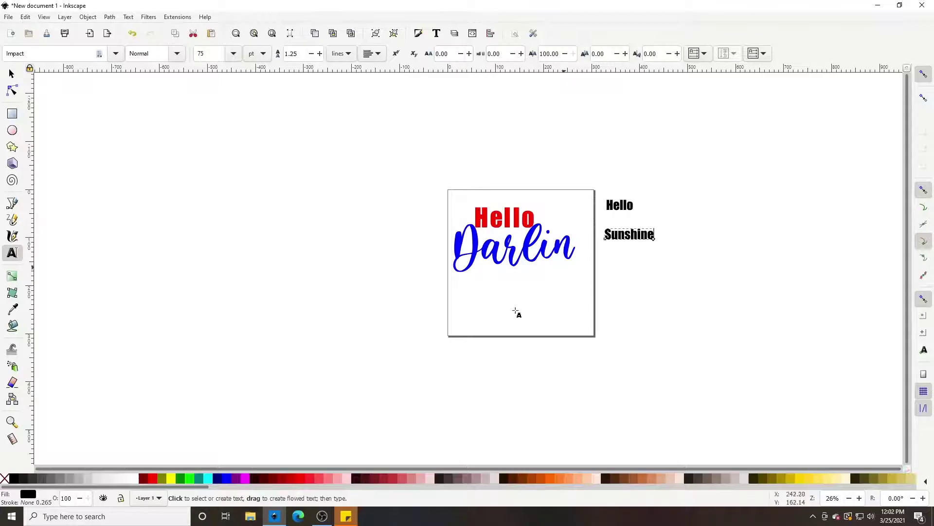
key(F1)
drag(619, 237, 623, 225)
Move the red Hello and blue Darlin off the page, then place the black Hello and Sunshine texts together on it
drag(541, 216, 279, 187)
drag(478, 254, 229, 213)
click(620, 204)
shift+click(628, 222)
drag(595, 214, 469, 235)
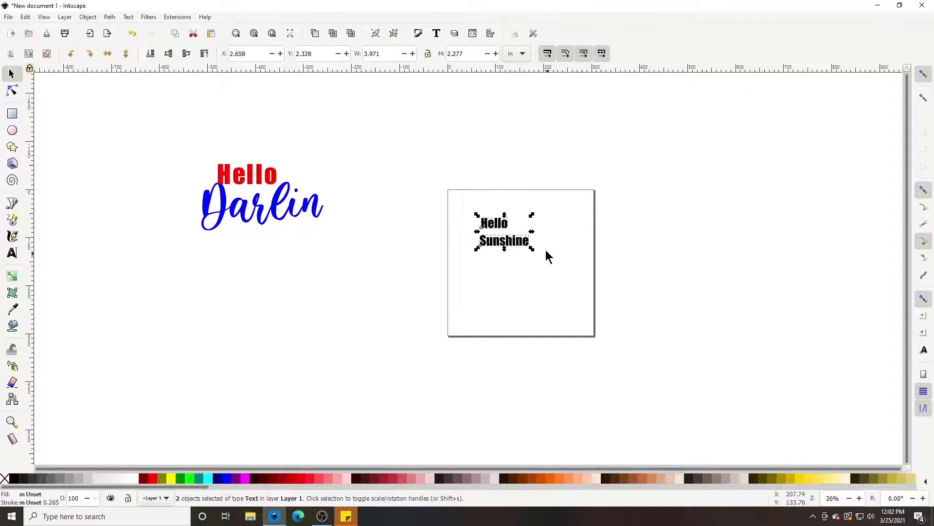
Enlarge the Hello and Sunshine texts together to about 8.28 in wide and reposition them on the page
drag(533, 250, 559, 273)
drag(509, 217, 521, 230)
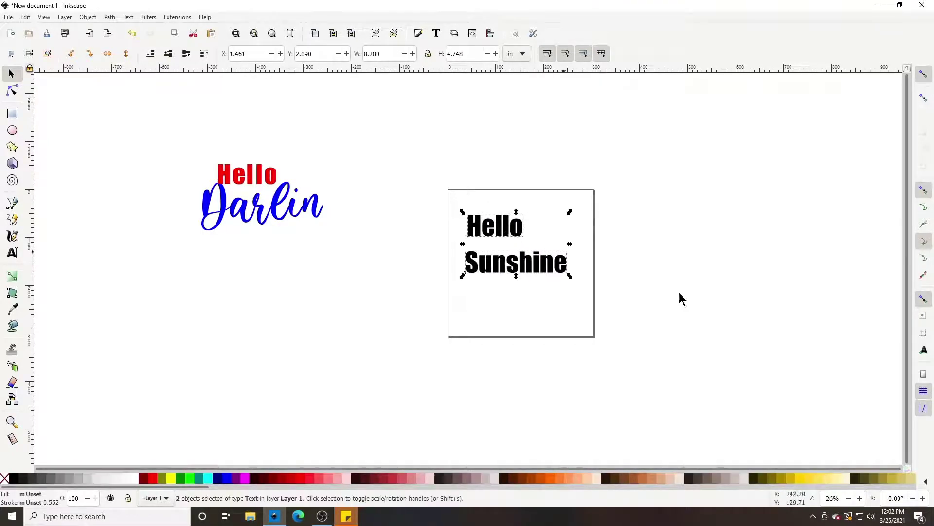
click(418, 335)
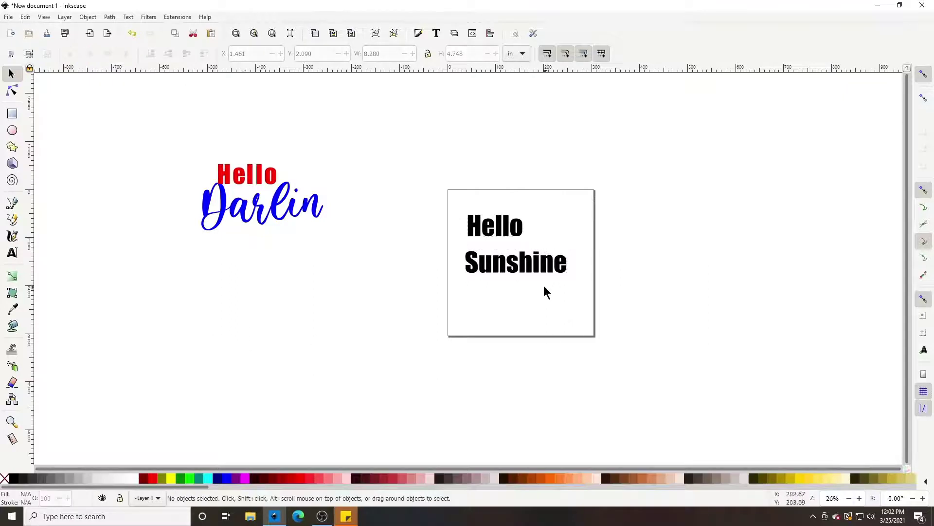
click(12, 252)
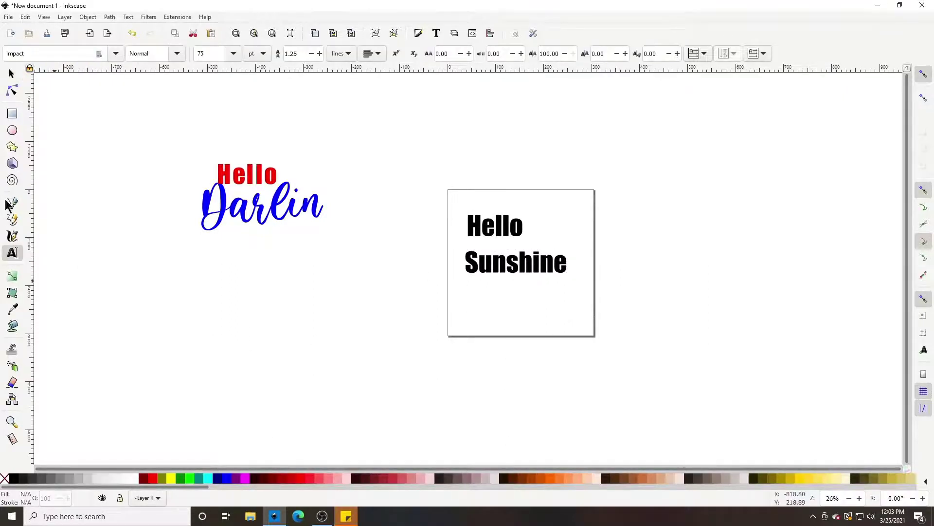
Set the font of the Sunshine text on the page to Magnolia Sky
double_click(514, 267)
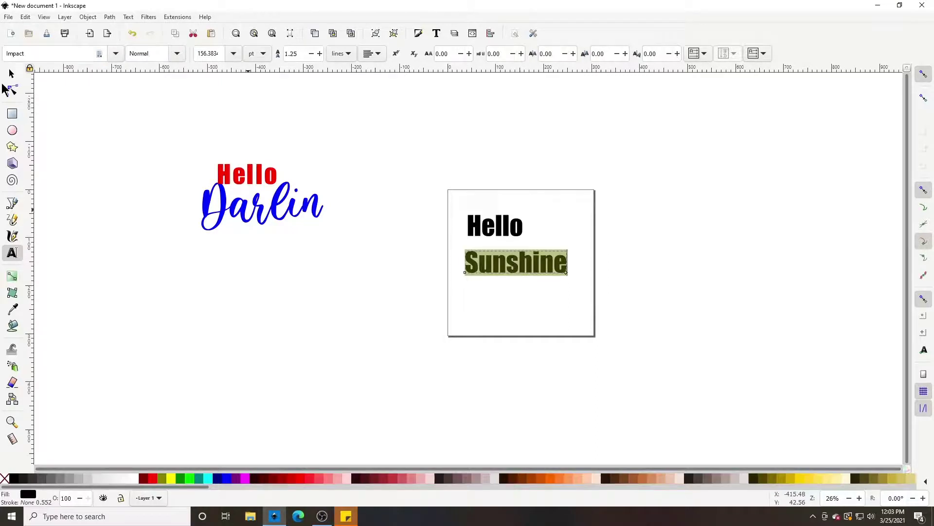
click(115, 54)
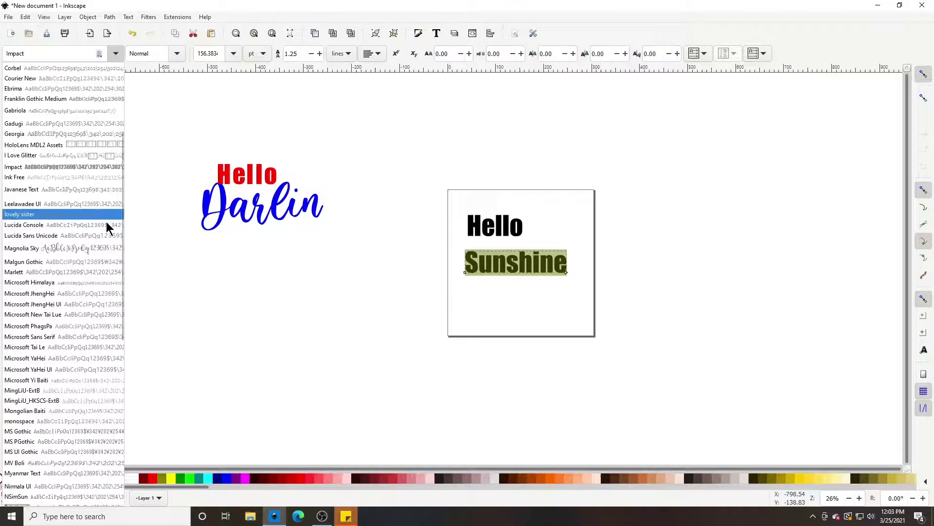
click(88, 249)
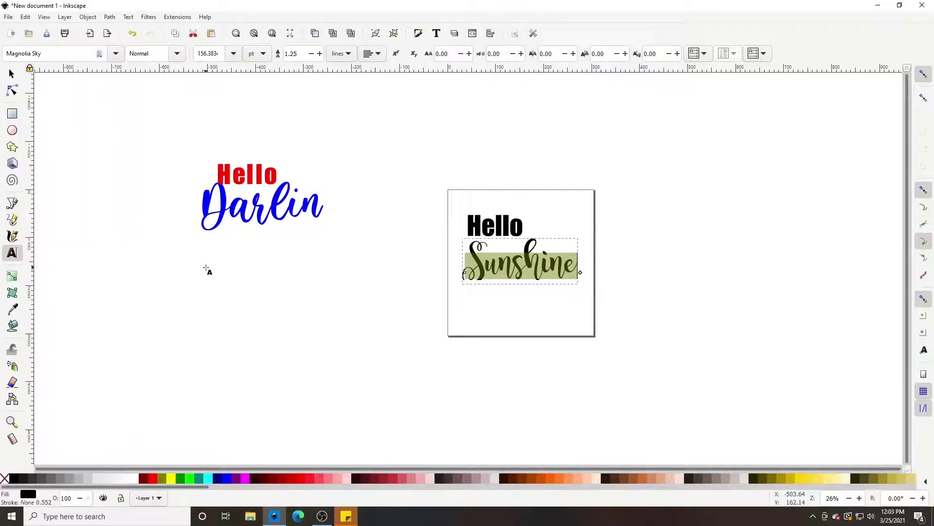
Enlarge Sunshine to about 10.02 in wide, then arrange it close beneath the black Hello, shifting Hello slightly right
click(12, 74)
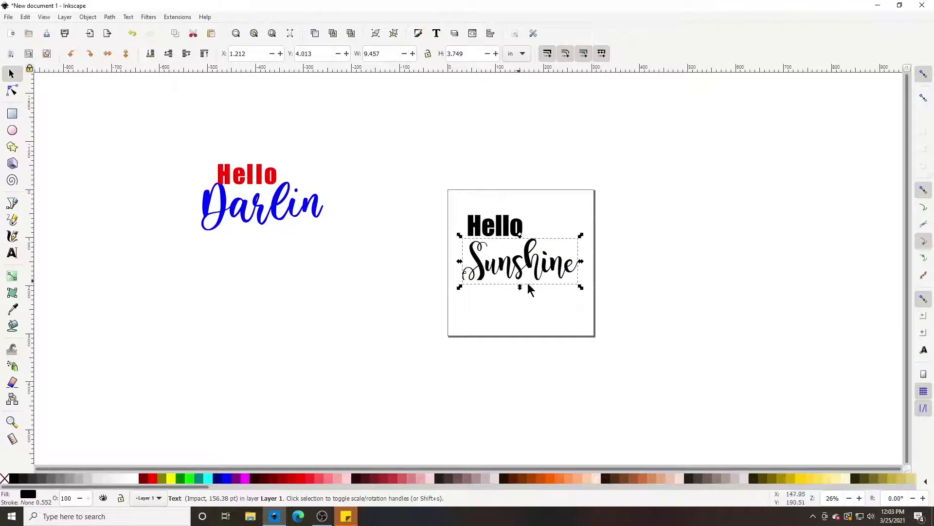
drag(581, 288, 584, 290)
drag(548, 266, 518, 267)
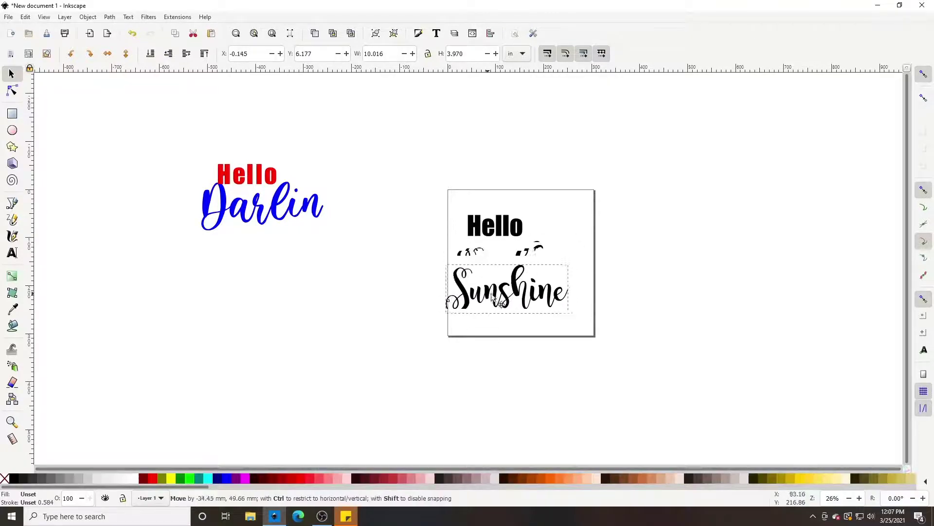
mouse_move(500, 289)
mouse_down()
mouse_move(519, 284)
mouse_move(480, 287)
mouse_move(538, 284)
mouse_move(419, 288)
mouse_move(521, 287)
mouse_move(532, 312)
mouse_move(433, 306)
mouse_move(548, 290)
mouse_move(399, 272)
mouse_move(505, 291)
mouse_move(479, 260)
mouse_move(494, 276)
mouse_up()
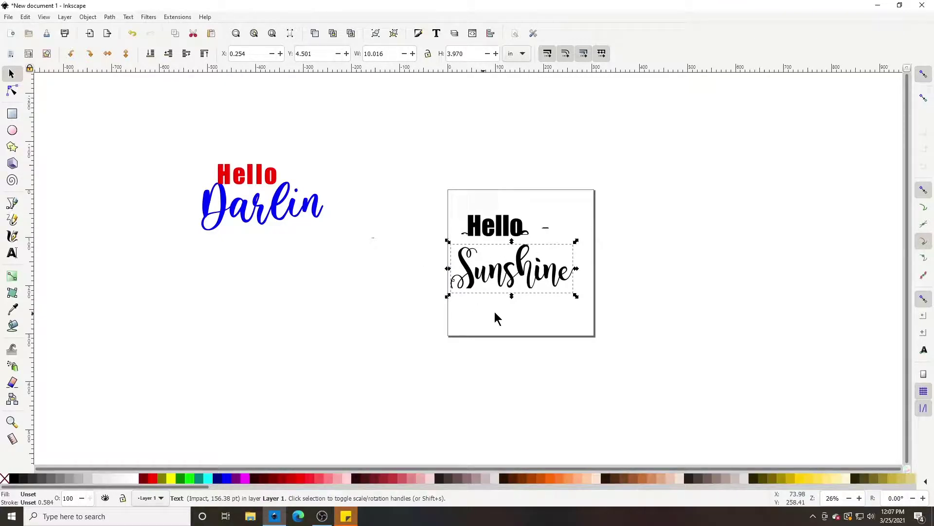
drag(520, 271, 515, 265)
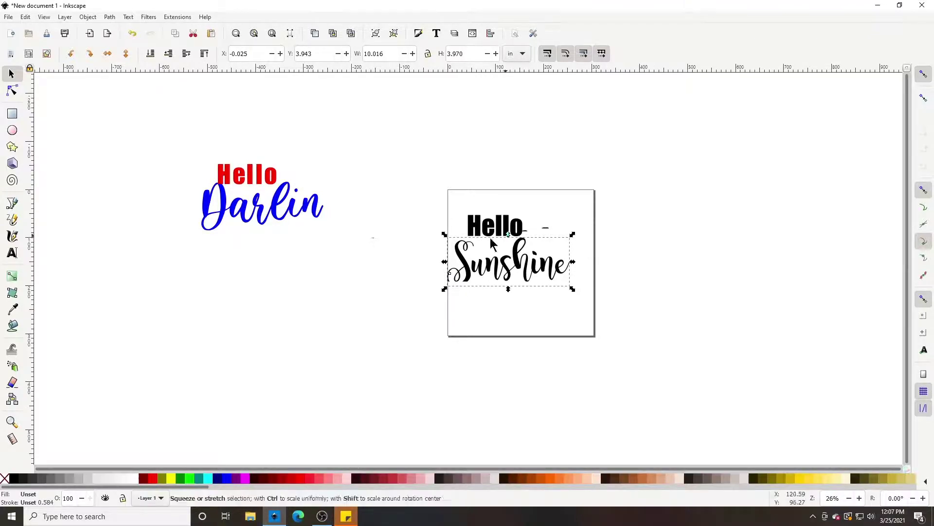
drag(498, 233, 504, 233)
click(509, 250)
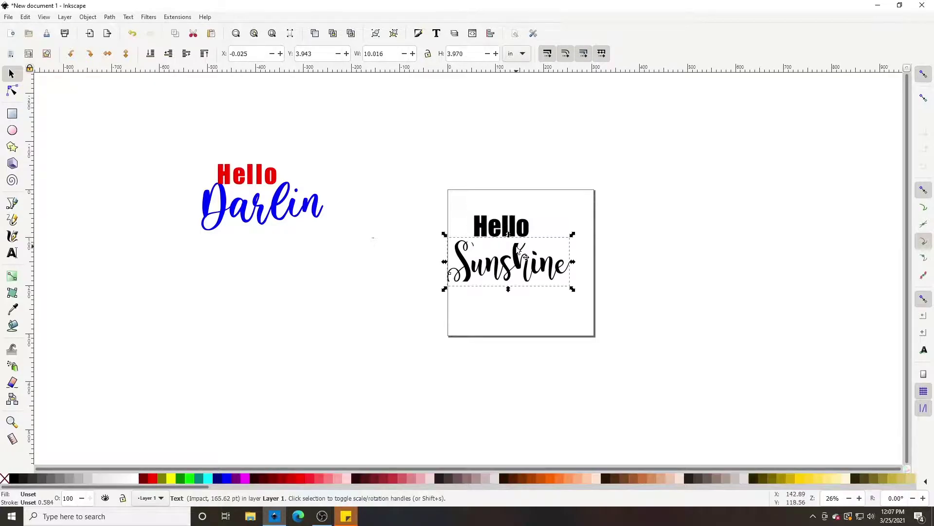
click(502, 231)
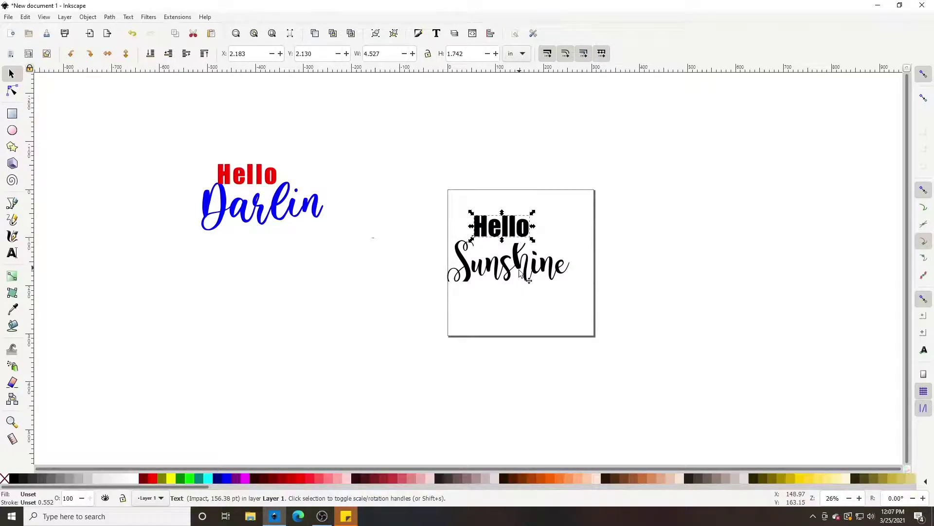
click(510, 275)
key(Tab)
click(511, 274)
Turn the black Hello text into one merged path using Object to Path, Ungroup and Union
click(505, 232)
click(110, 18)
click(131, 30)
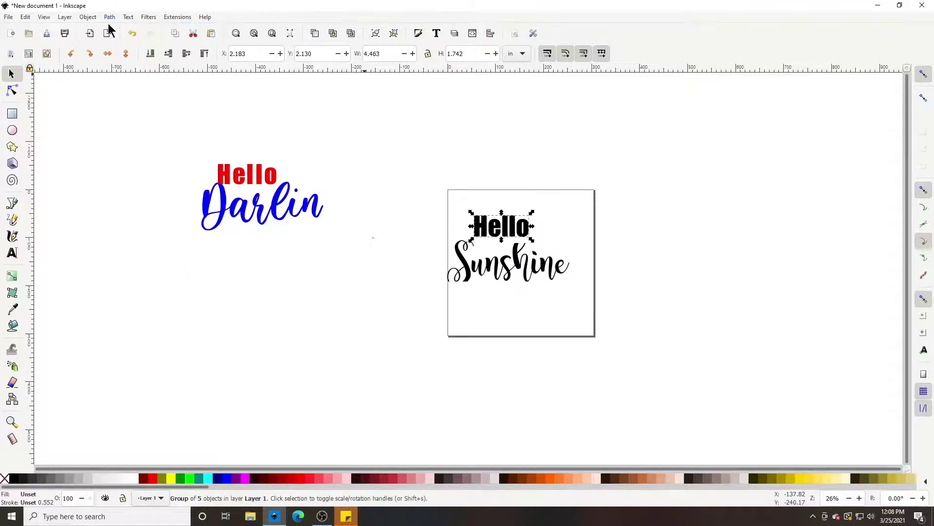
click(80, 17)
click(87, 109)
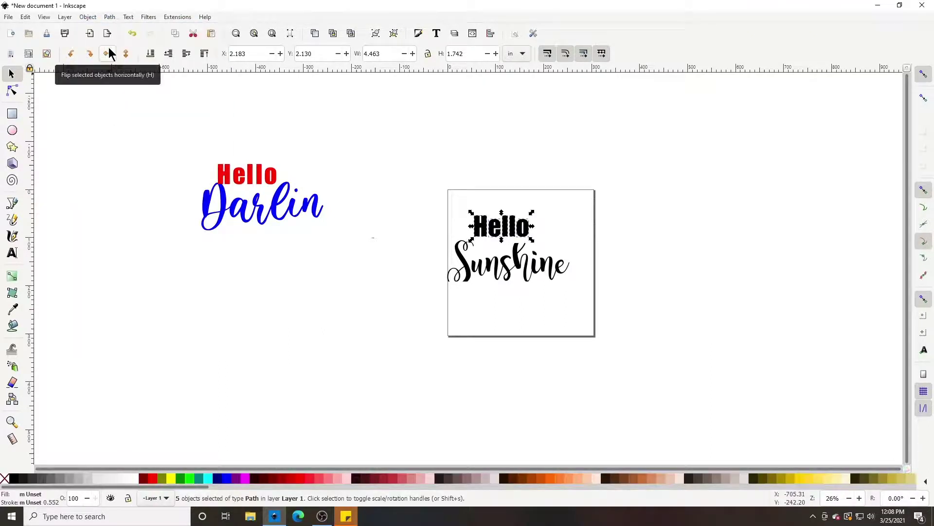
click(108, 18)
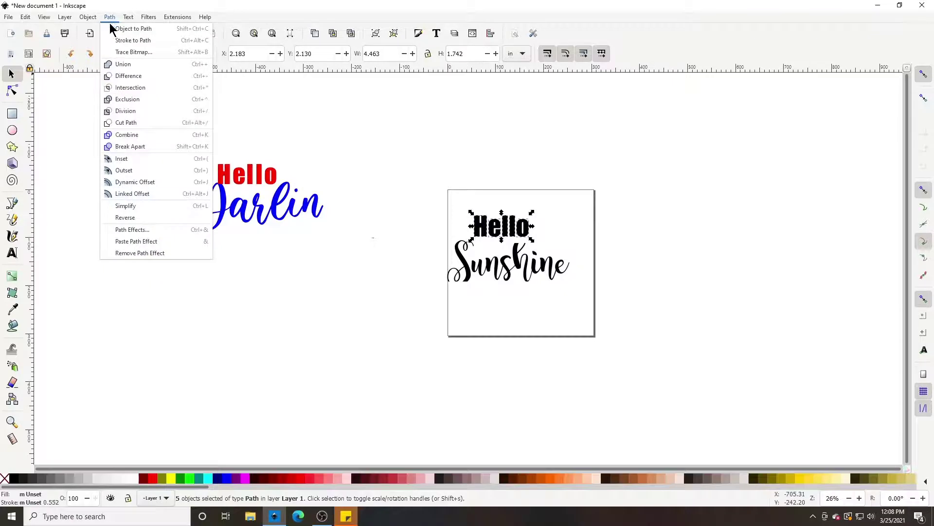
click(118, 63)
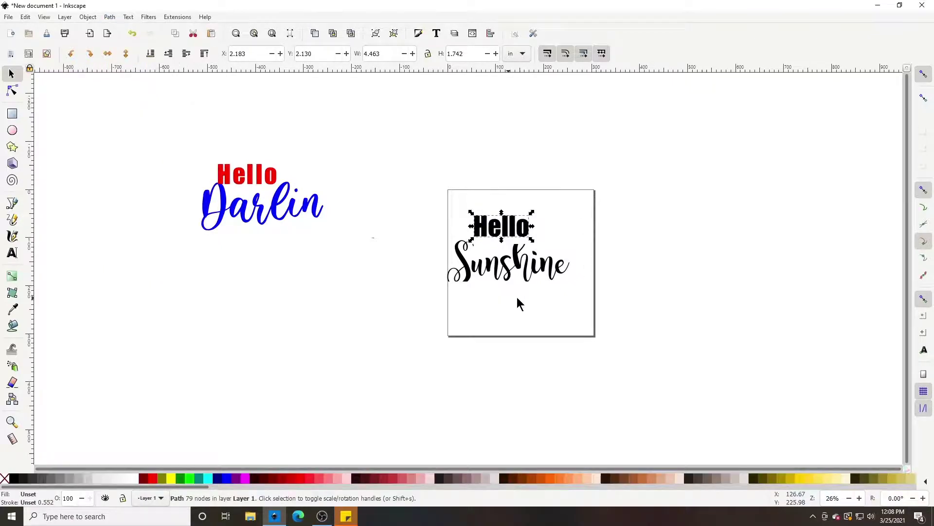
Turn the Sunshine text into one merged path using Object to Path, Ungroup and Union
click(520, 268)
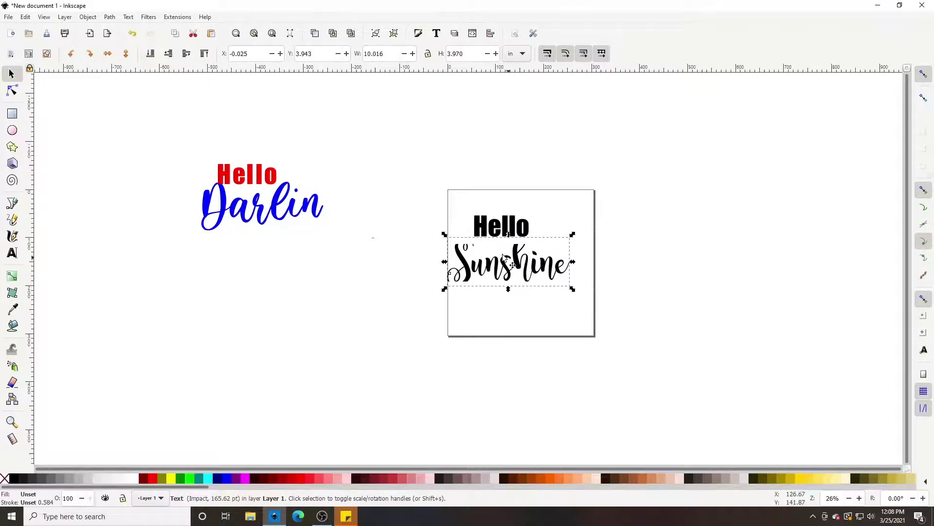
click(110, 17)
click(120, 28)
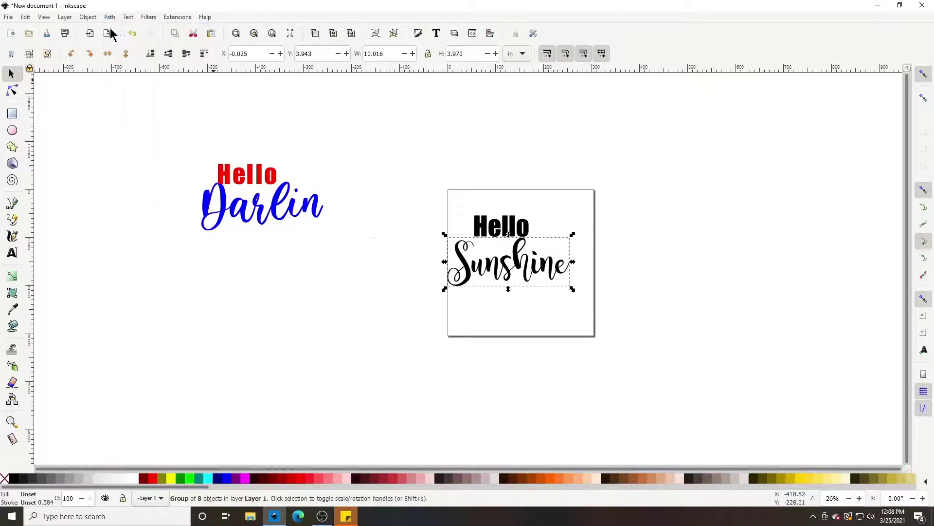
click(88, 17)
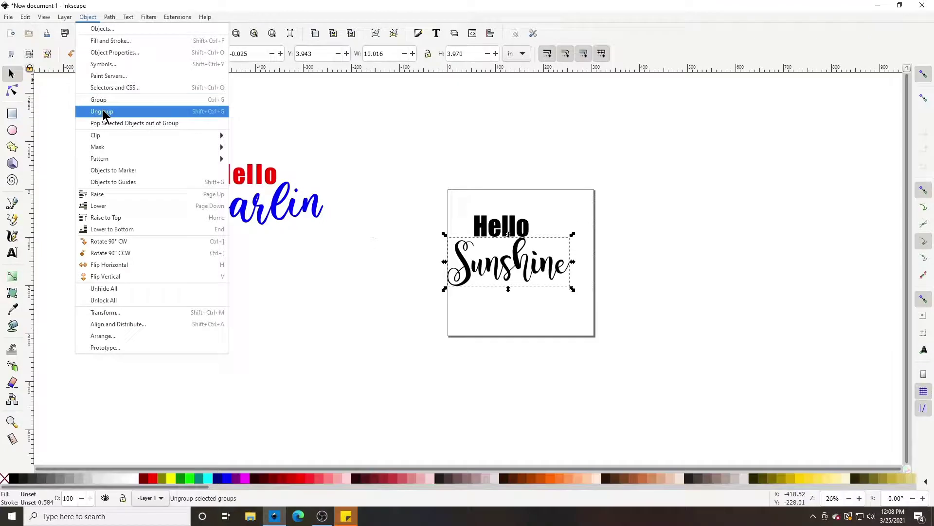
click(104, 111)
click(109, 17)
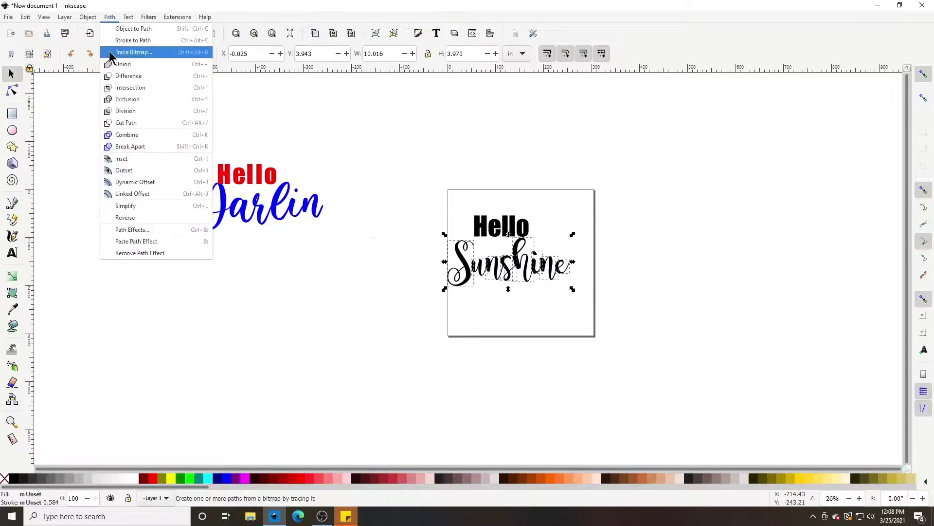
click(119, 64)
Move Sunshine right and slightly up against Hello, and fill it with yellow #FFD42A
drag(508, 277, 529, 271)
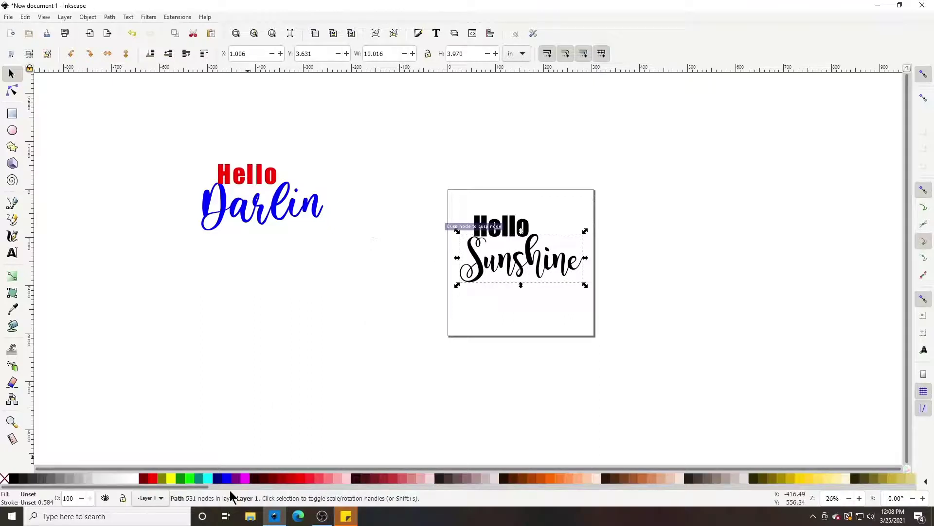
drag(202, 487, 295, 482)
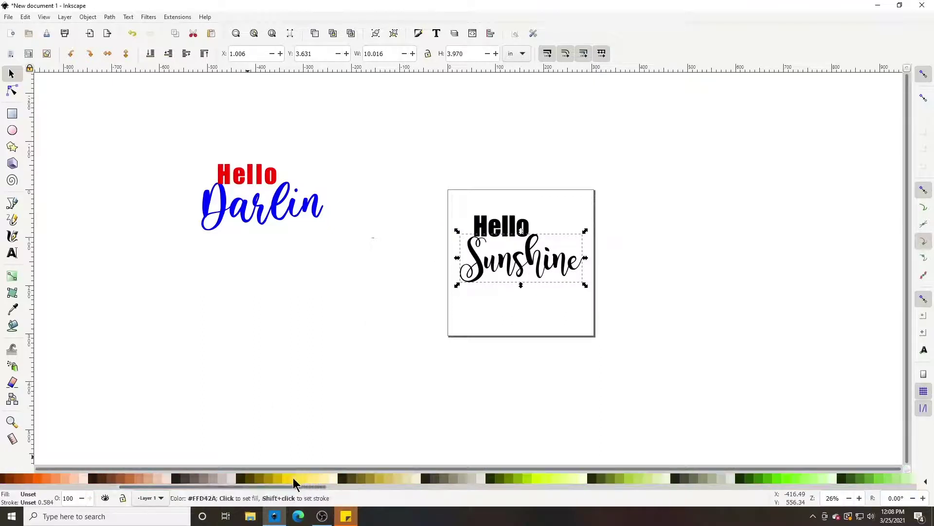
click(294, 480)
Fill the black Hello path with light orange #FF9955
click(473, 233)
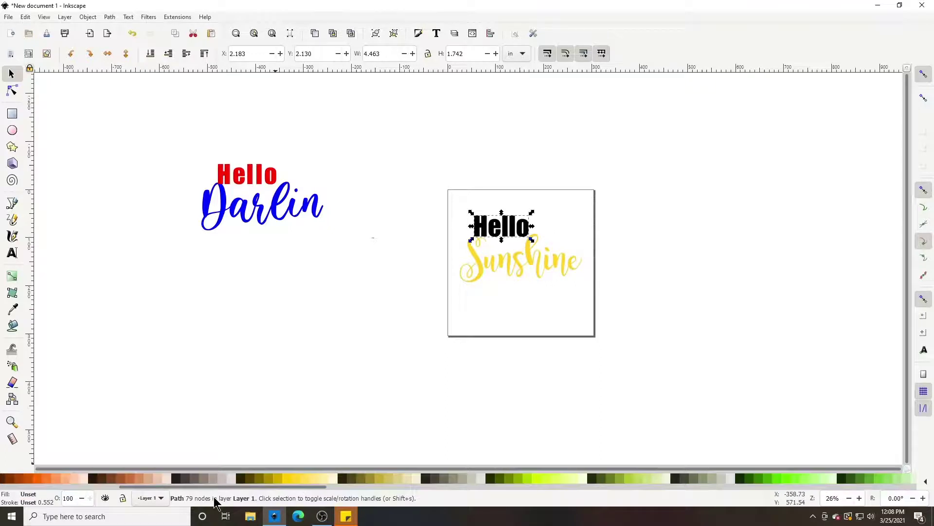
drag(232, 486, 188, 489)
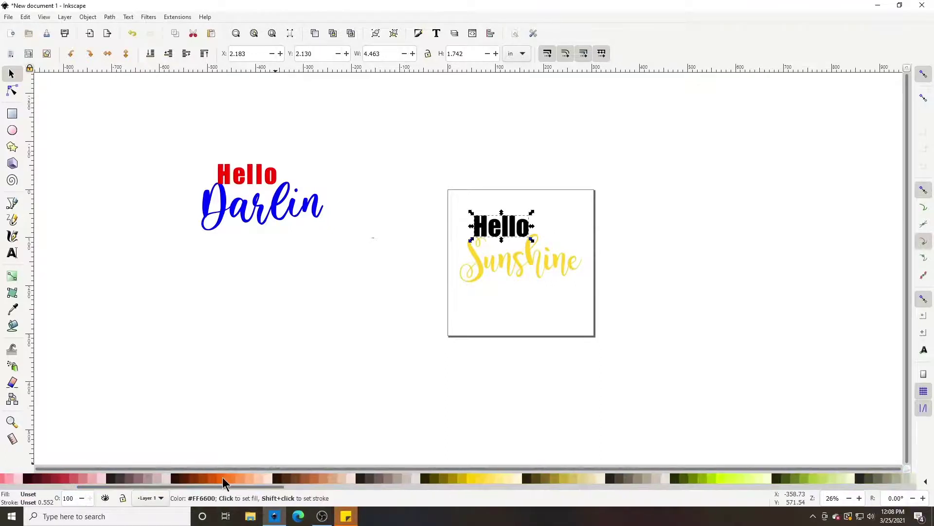
click(237, 479)
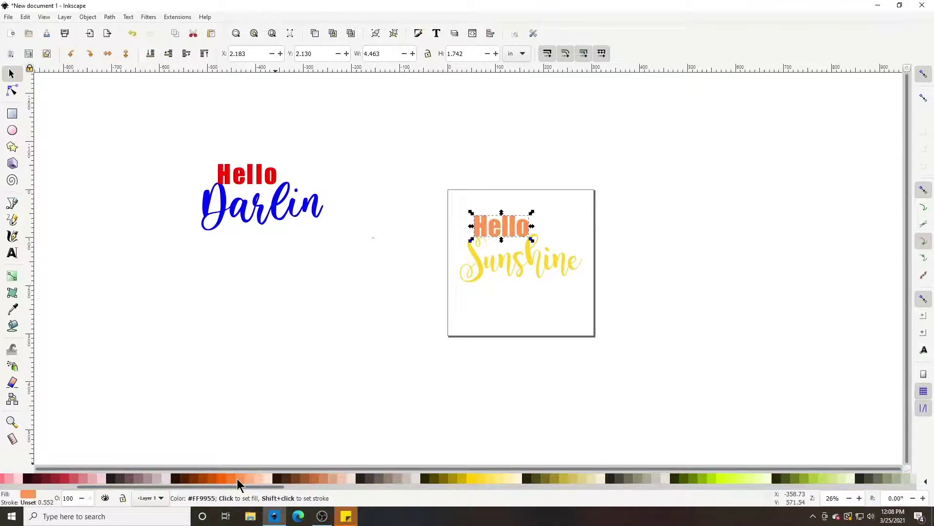
Move the orange Hello to about X 2.51 in, Y 2.38 in, touching the tops of Sunshine's tall letters
drag(501, 227, 520, 232)
drag(532, 232, 515, 233)
click(441, 261)
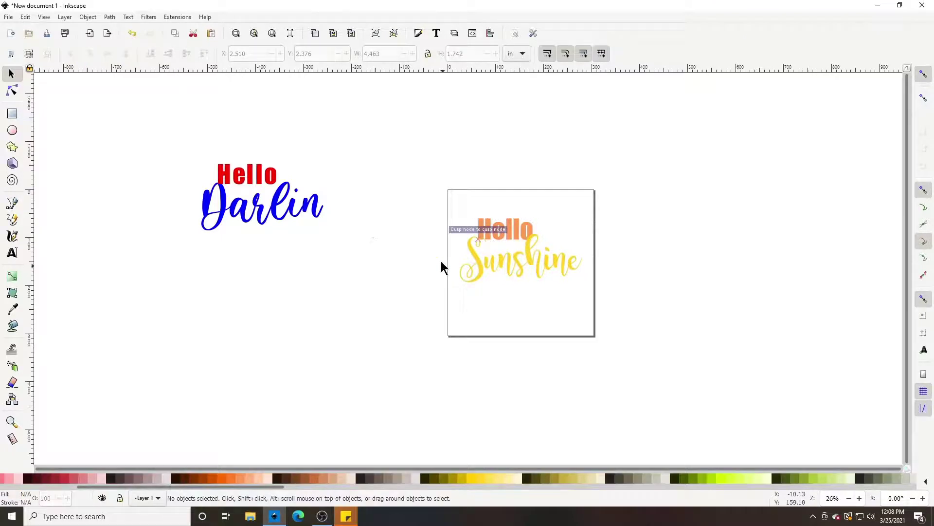
click(484, 237)
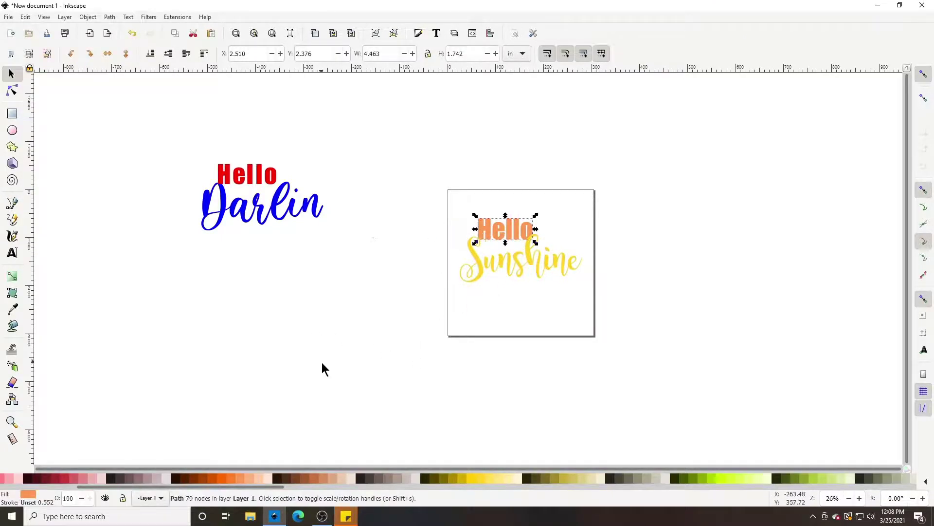
click(11, 90)
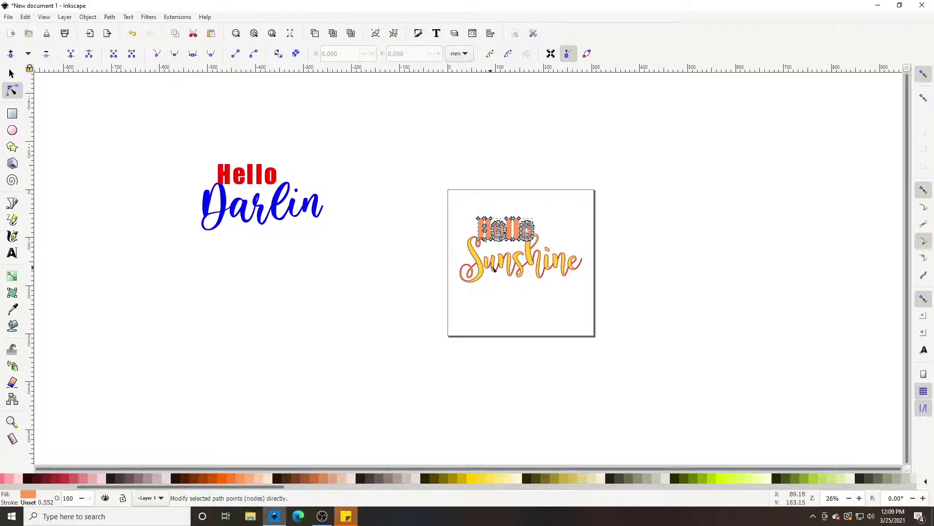
click(11, 74)
click(530, 276)
click(501, 267)
click(493, 233)
click(497, 277)
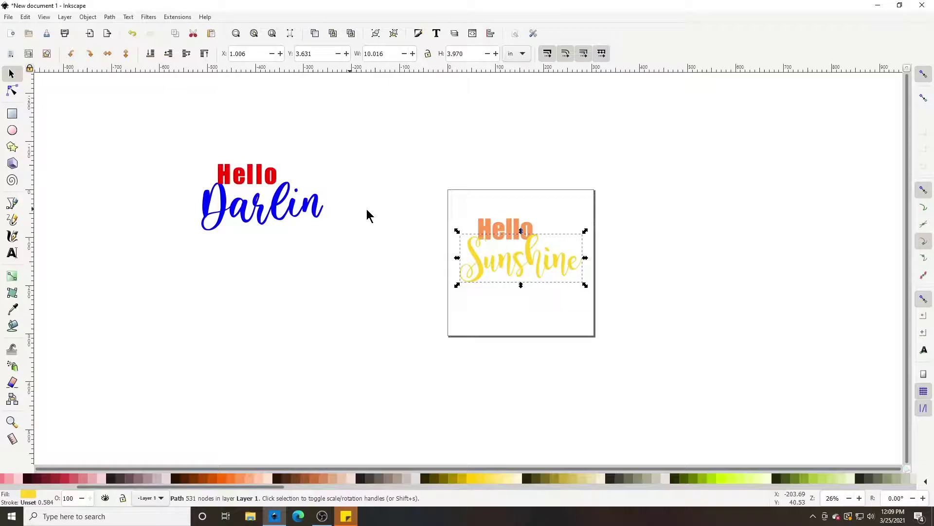
Select Hello and Sunshine together and move them up the page to about X 0.49 in, Y 1.42 in
drag(434, 182, 607, 309)
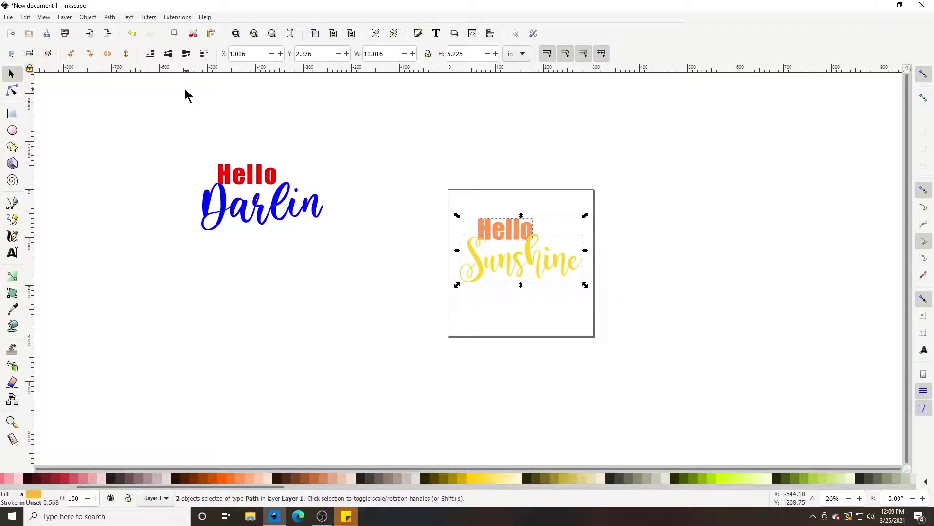
click(88, 17)
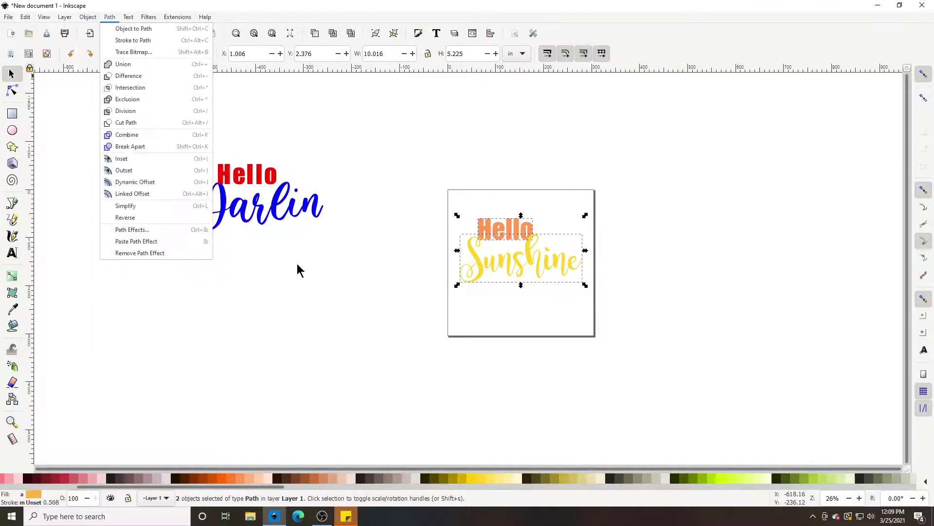
click(433, 317)
drag(495, 265, 514, 253)
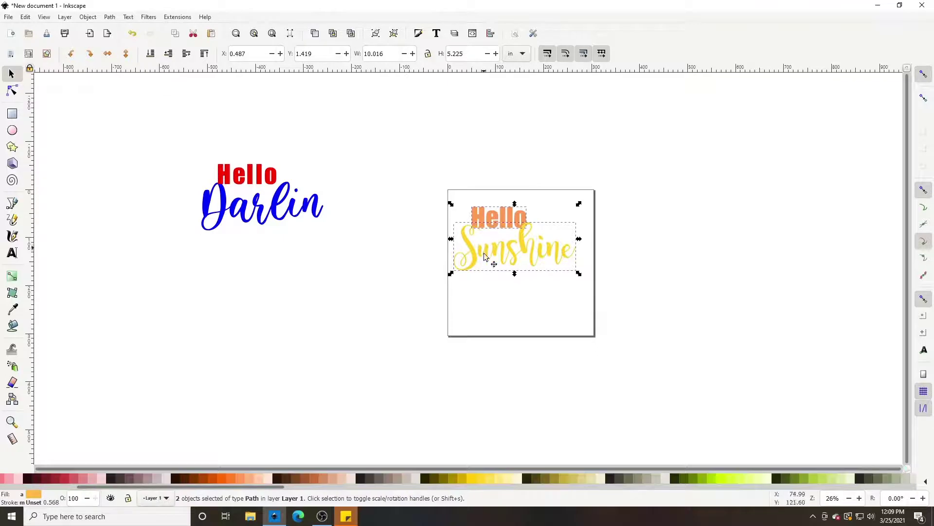
click(492, 277)
Group Hello and Sunshine and move the group near the page's upper-left corner, at about X 0.29 in, Y 0.34 in
drag(431, 186, 608, 323)
click(88, 18)
click(104, 98)
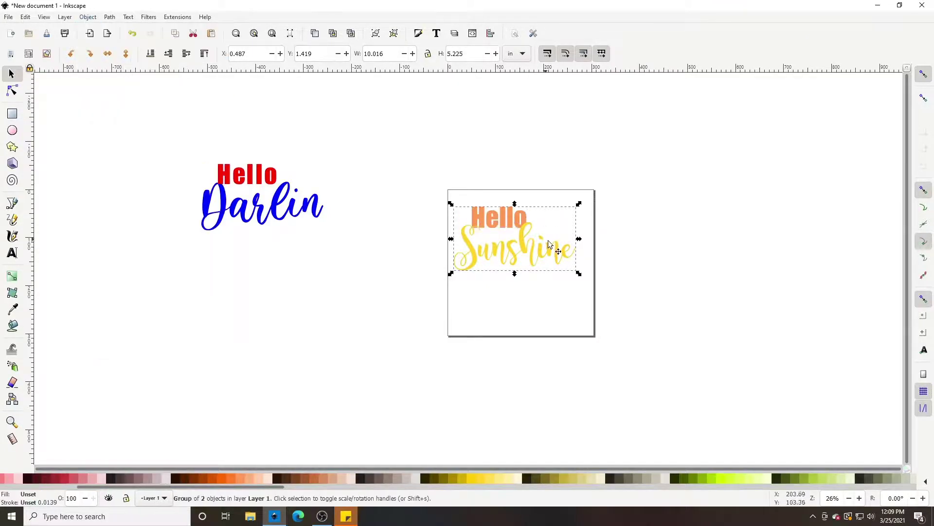
mouse_move(504, 220)
mouse_down()
mouse_move(502, 187)
mouse_move(493, 215)
mouse_move(505, 220)
mouse_move(506, 209)
mouse_up()
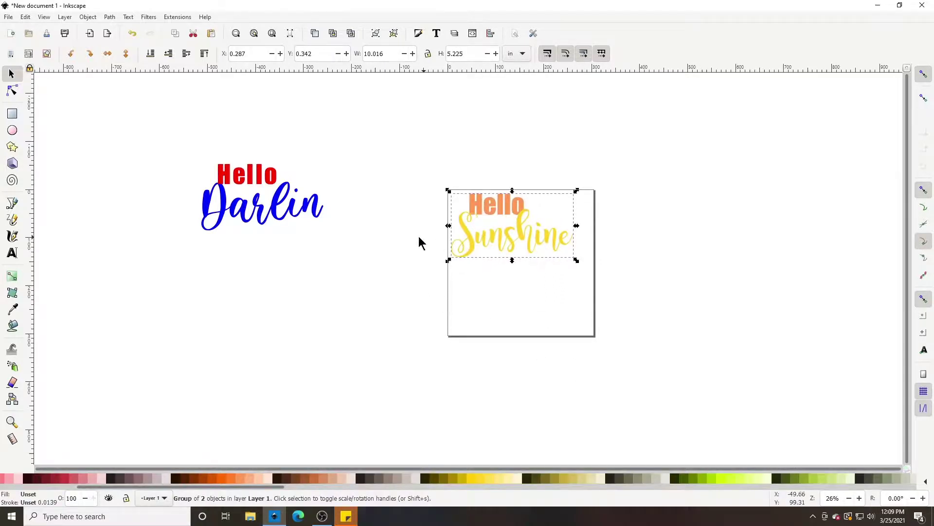
Delete the red Hello and the blue Darlin beside the page
click(263, 204)
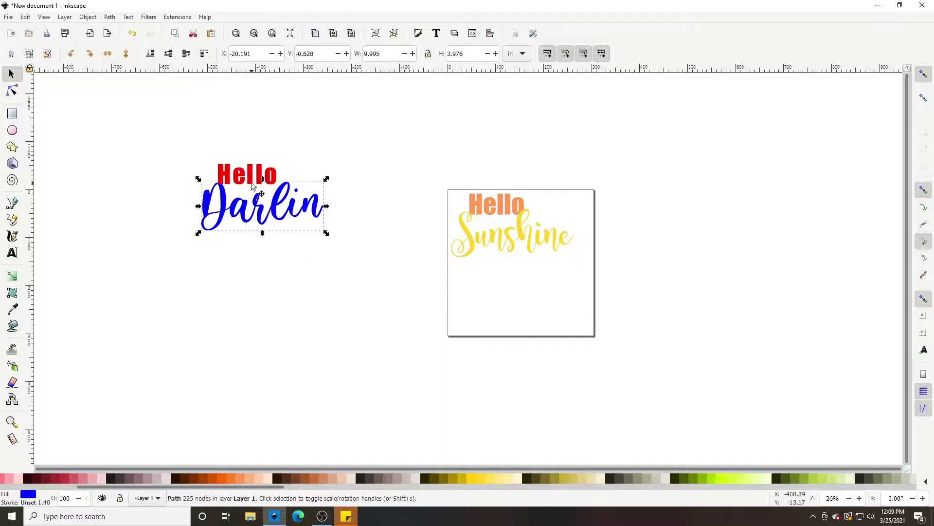
shift+click(253, 179)
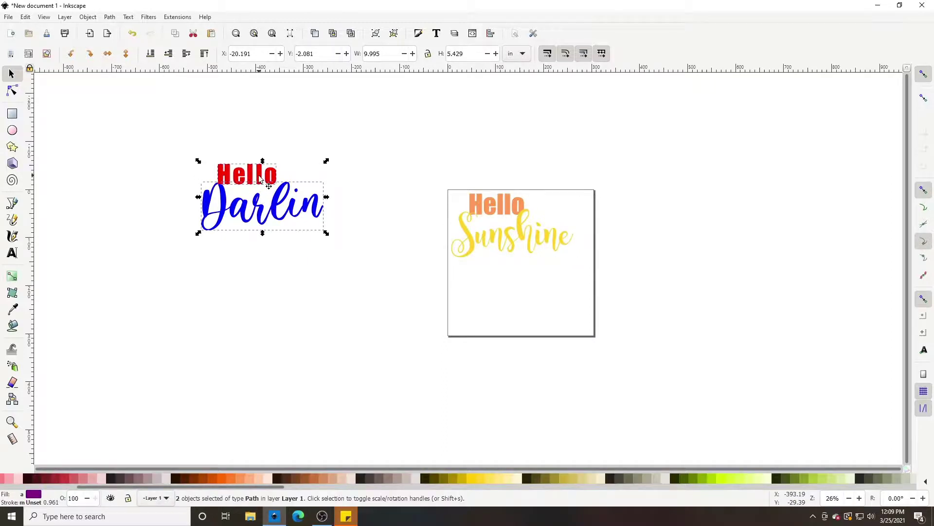
key(Delete)
Set the Hello Sunshine group's height to 5 in with its proportions locked, and move it up to about Y 0.26 in
click(496, 199)
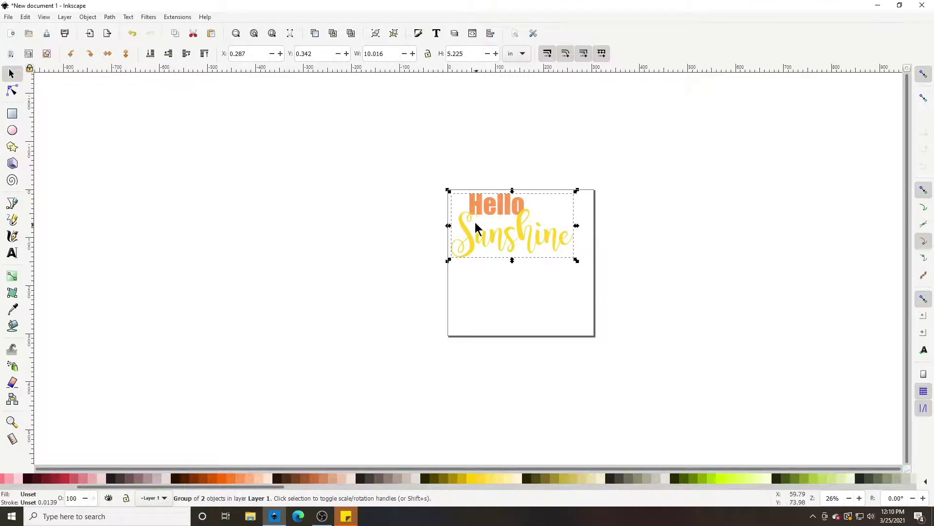
click(427, 53)
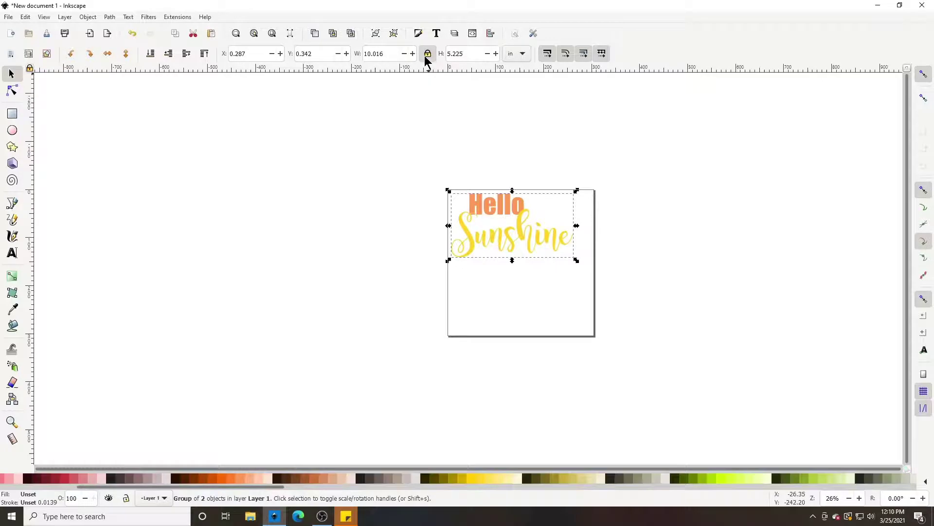
triple_click(464, 56)
text(5)
key(Return)
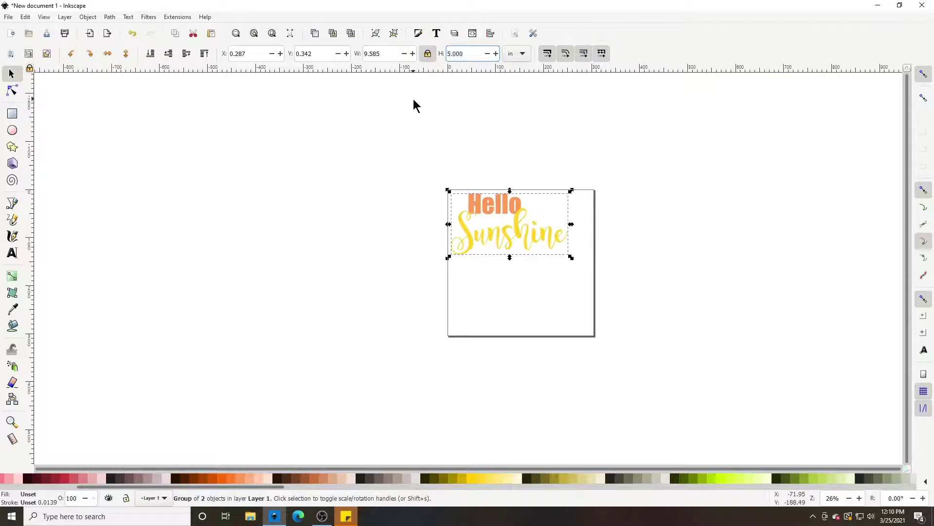
drag(492, 208, 492, 205)
drag(494, 212, 495, 212)
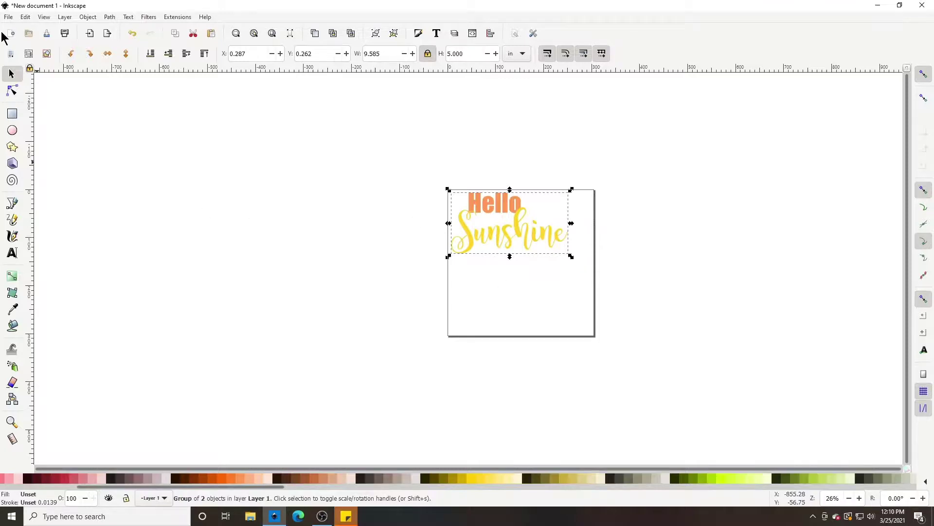
Save the document in Documents as HelloSunshine in Plain SVG format
click(8, 17)
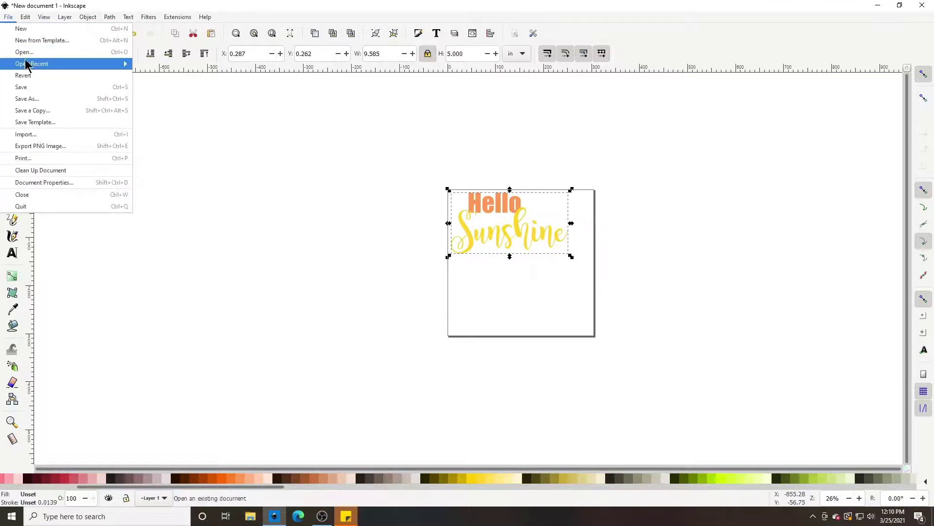
click(36, 99)
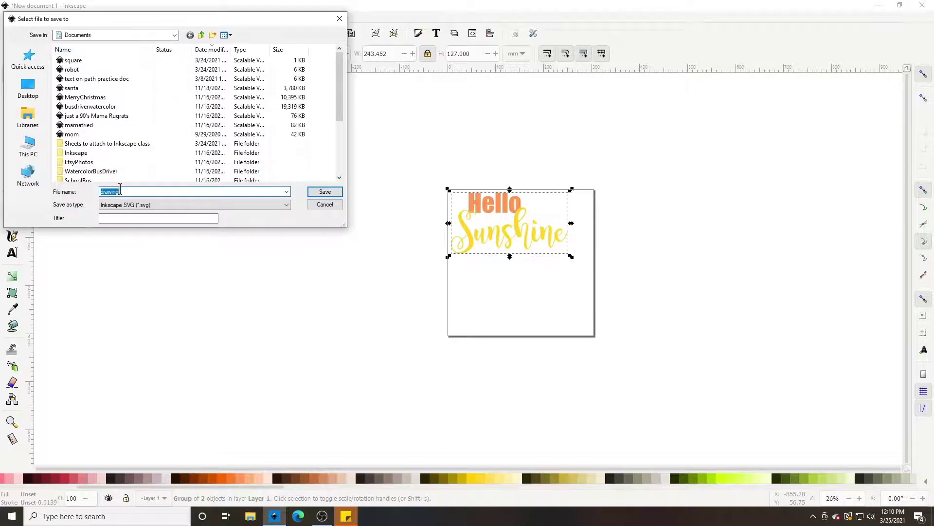
scroll(204, 177, down, 4)
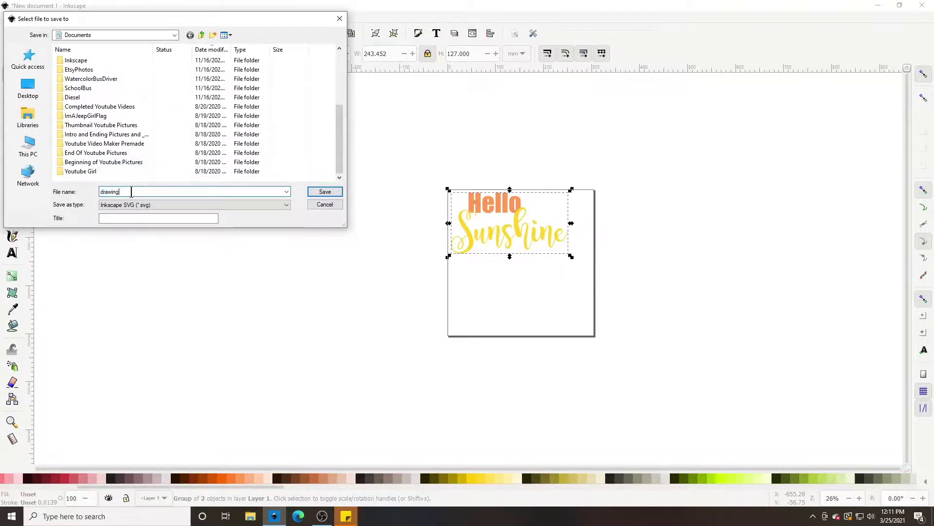
key(BackSpace)
text(HelloSunshine)
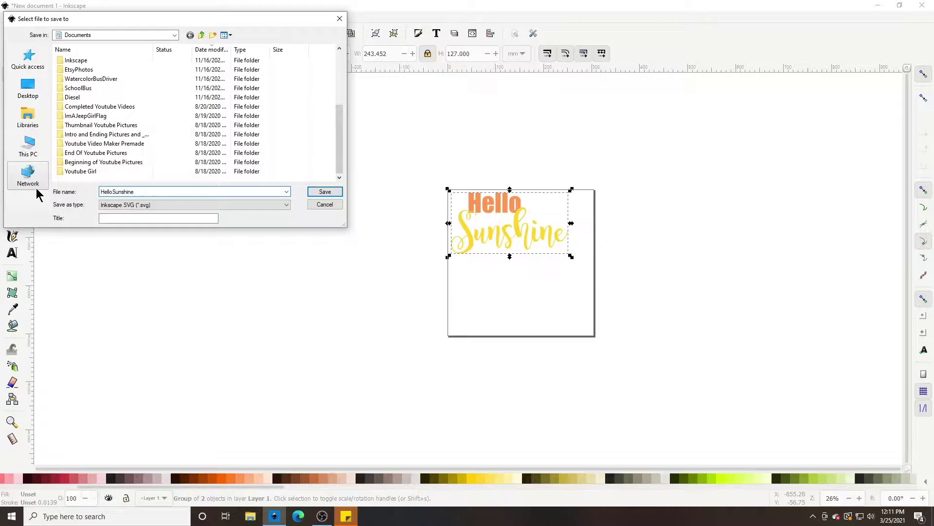
click(115, 205)
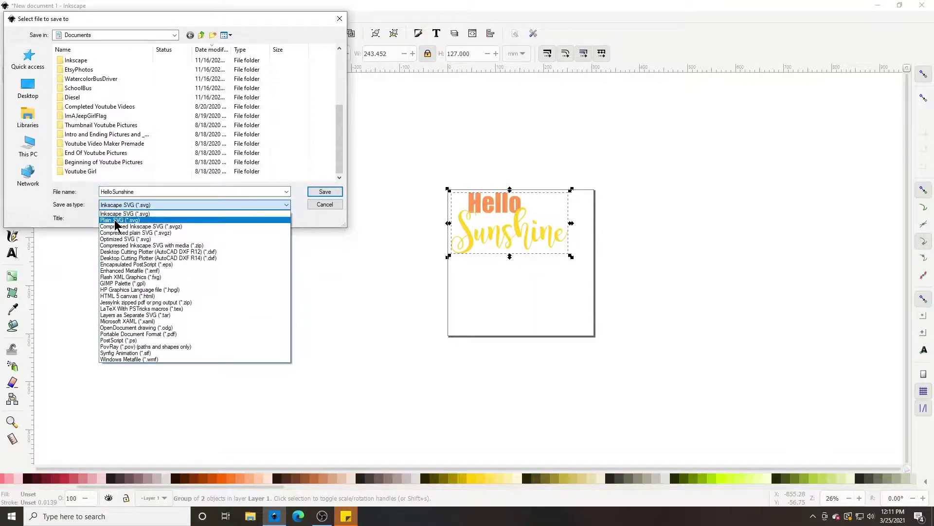
click(115, 221)
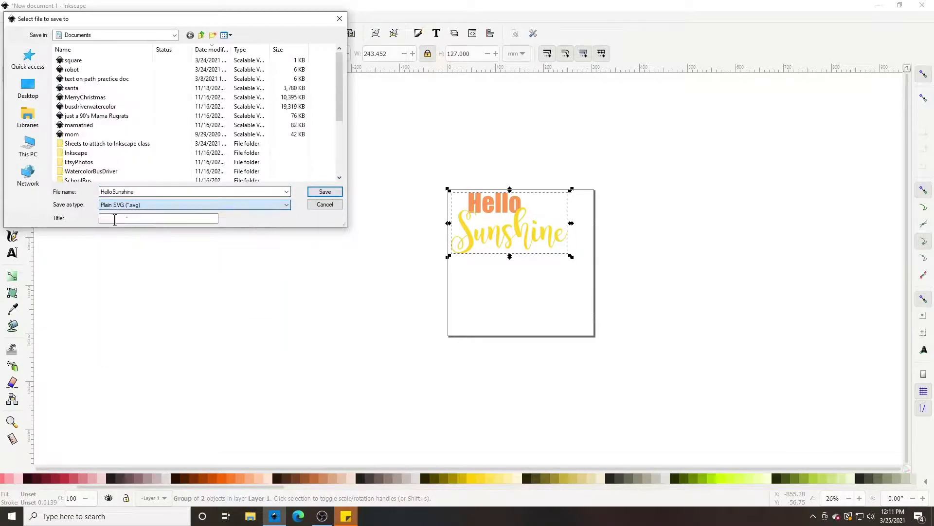
click(325, 192)
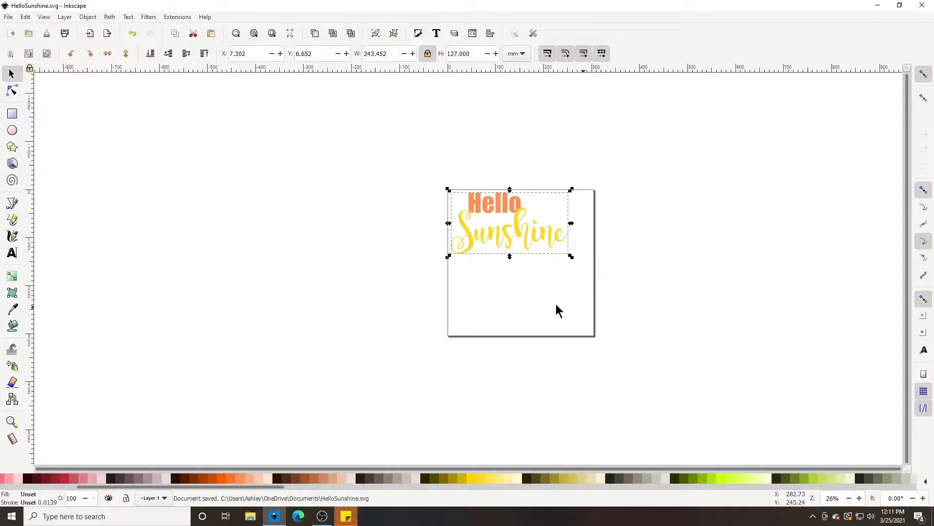
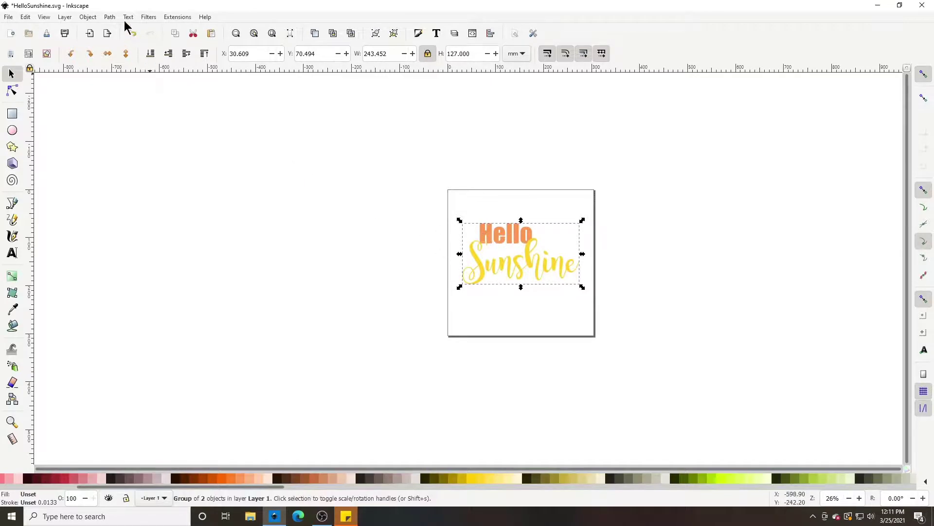
Ungroup the Hello Sunshine design and clear the selection
click(86, 17)
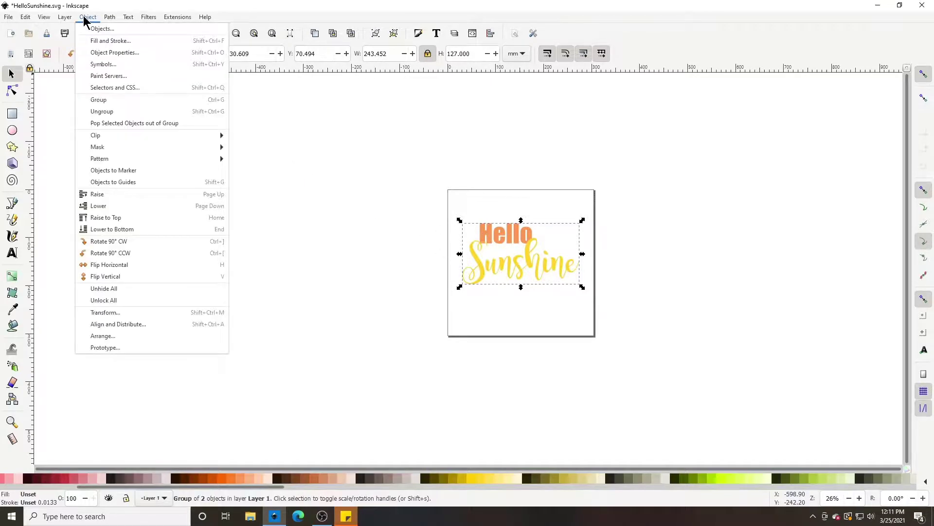
click(100, 112)
click(500, 298)
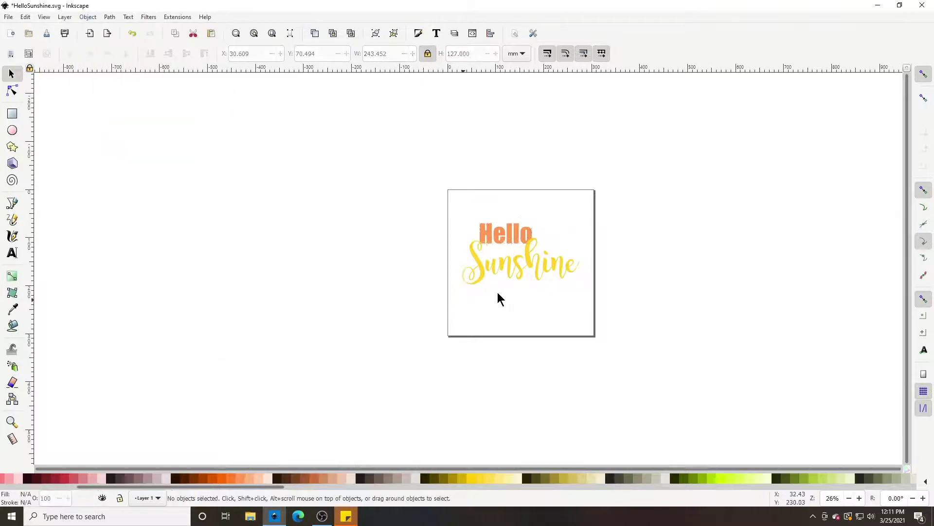
Add a black stroke to the orange Hello
click(511, 235)
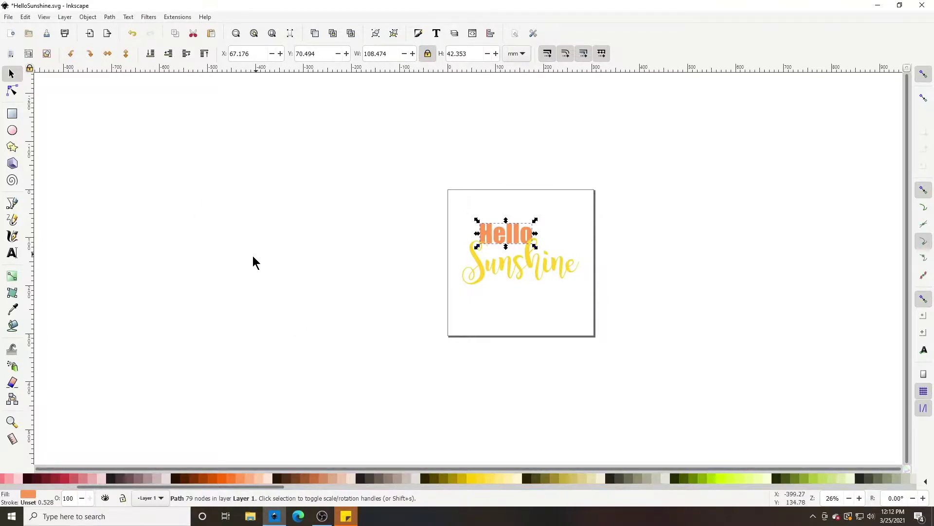
drag(245, 486, 32, 485)
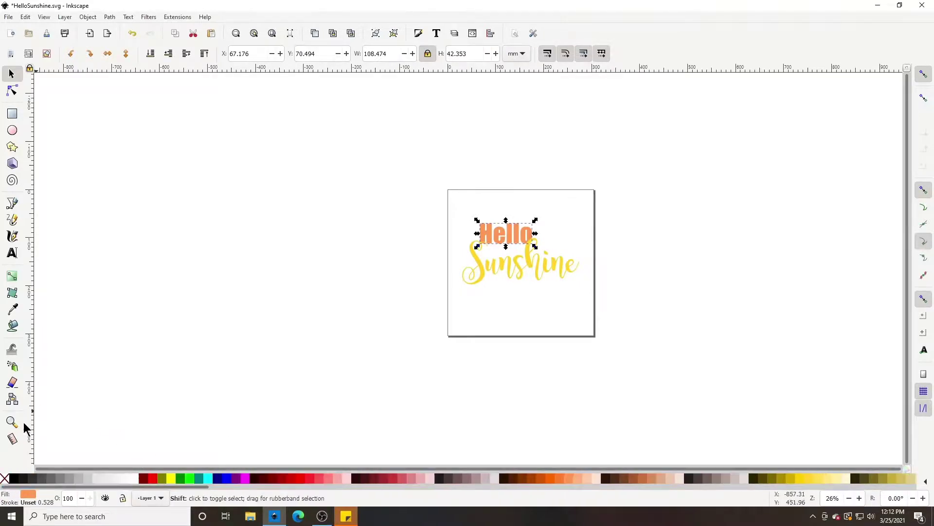
shift+click(14, 479)
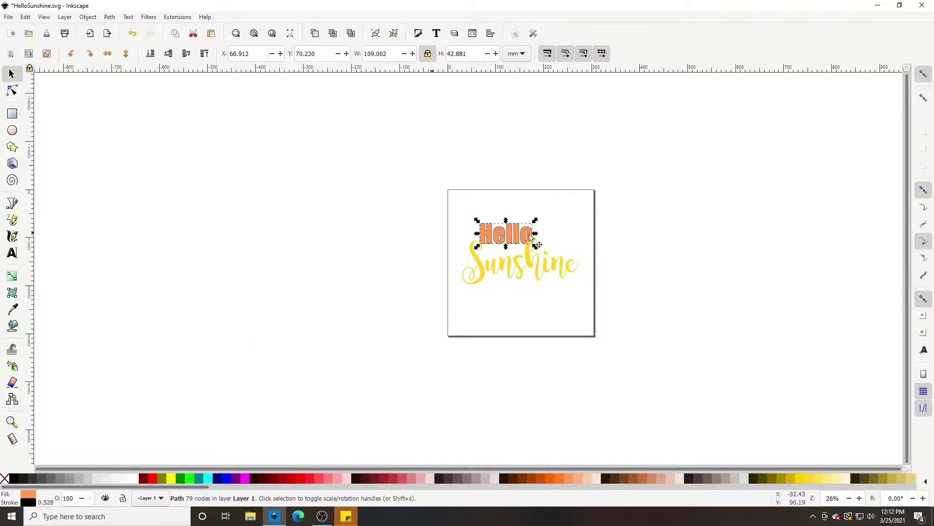
Set the stroke width of Hello to 0.050 in
key(3)
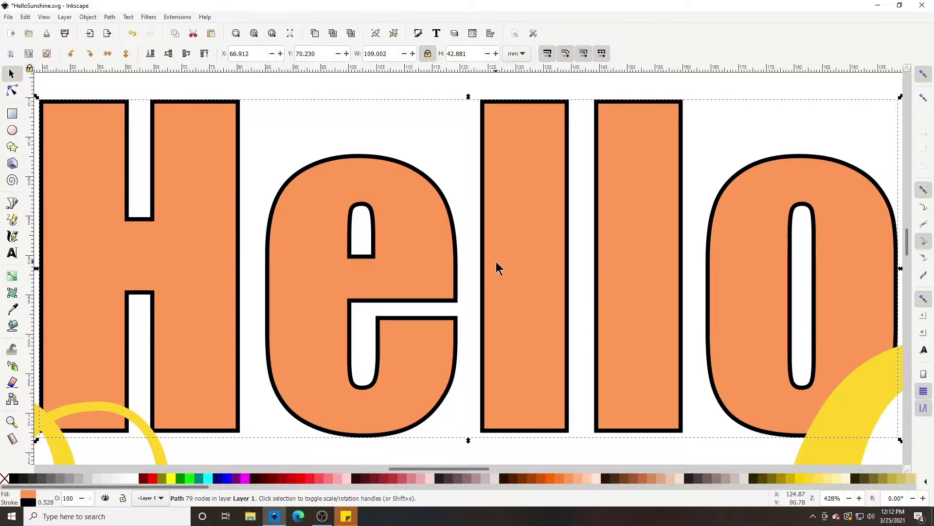
key(minus)
key(minus)
key(minus)
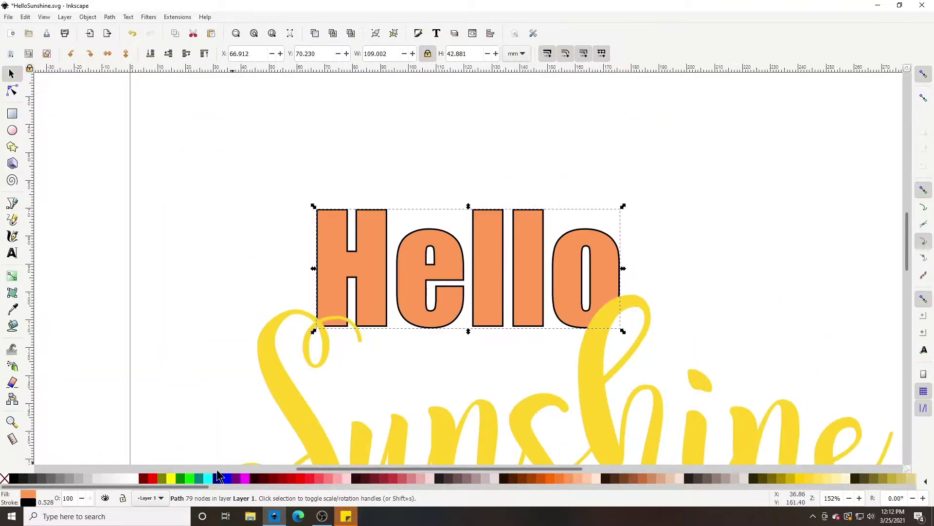
click(47, 502)
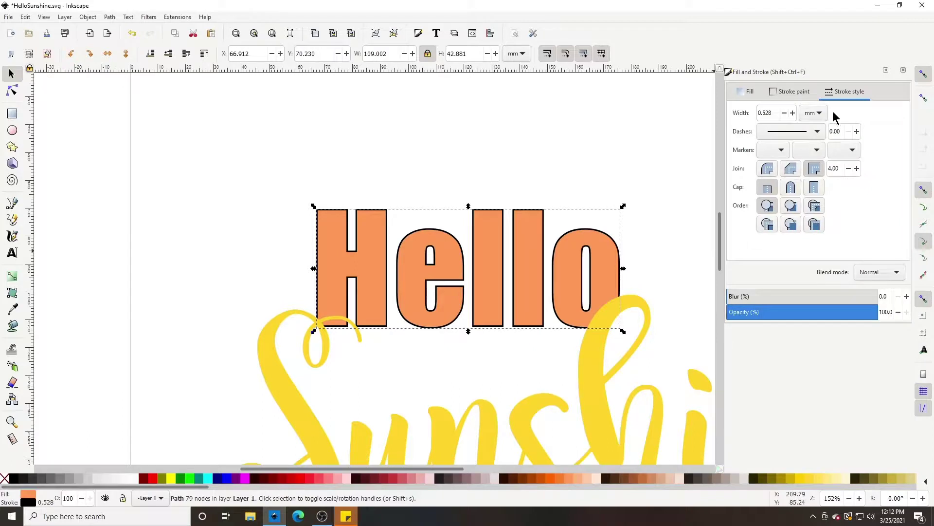
click(818, 113)
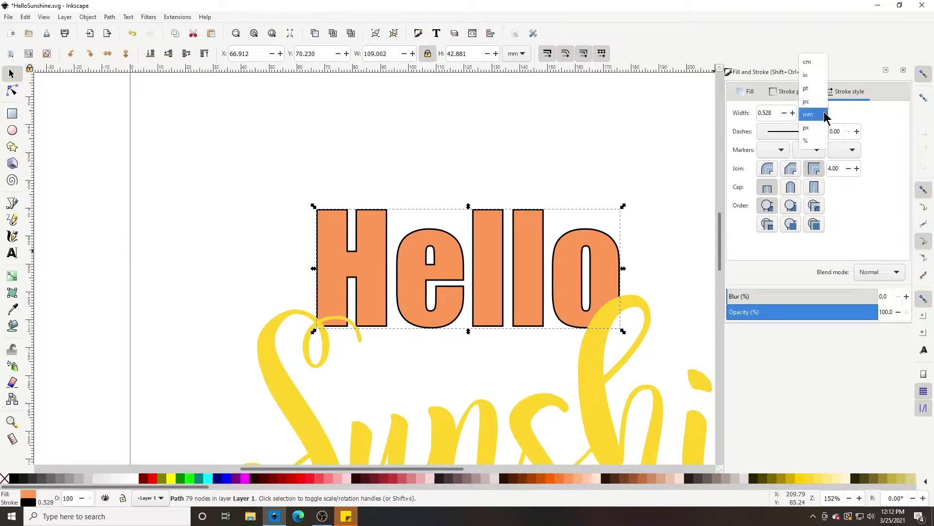
click(814, 75)
click(775, 113)
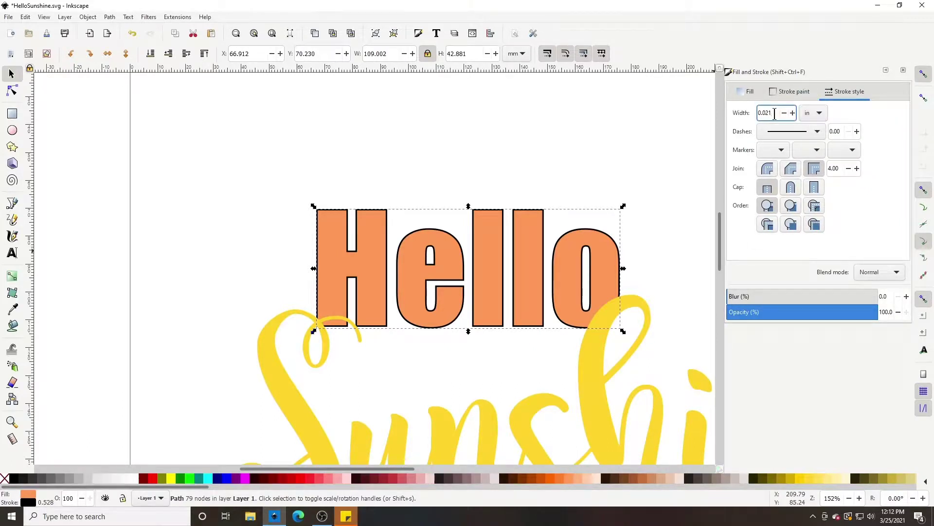
key(Return)
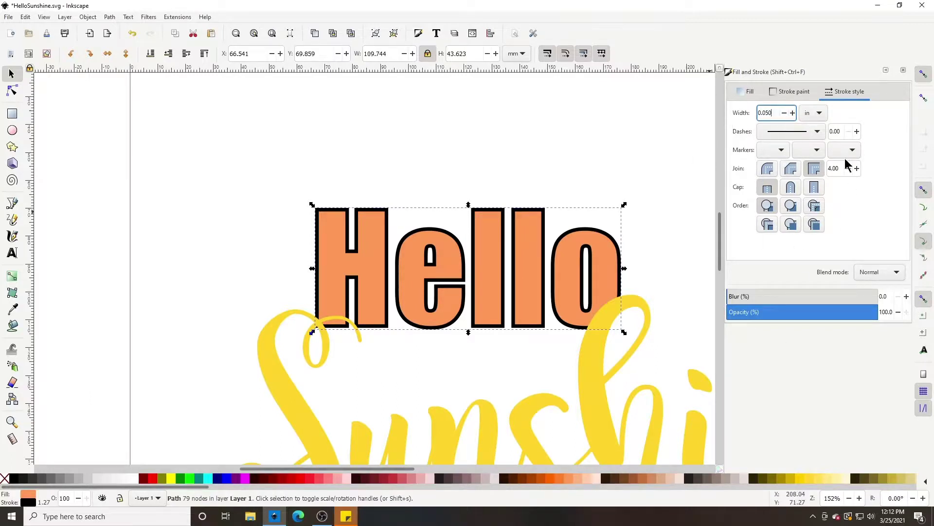
click(903, 71)
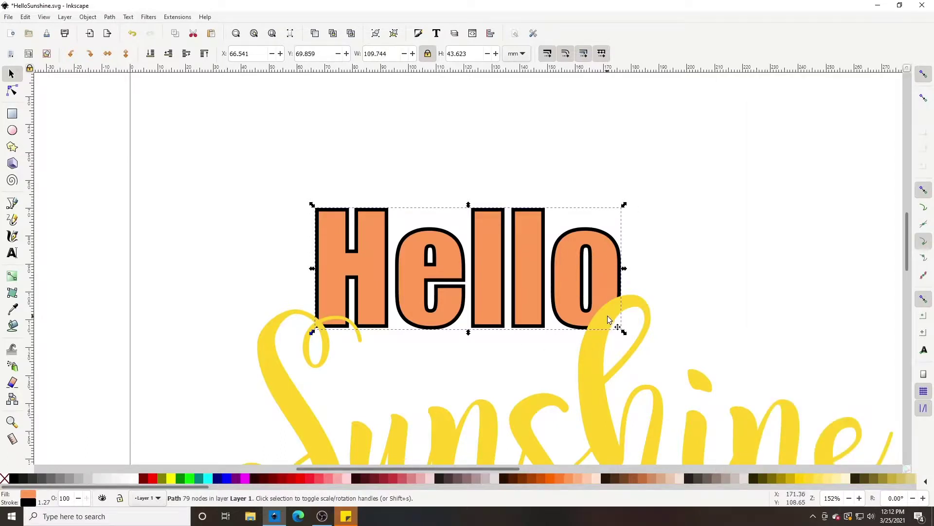
Convert the black stroke of Hello to a path and inspect the nodes of the resulting outline
key(minus)
key(minus)
key(minus)
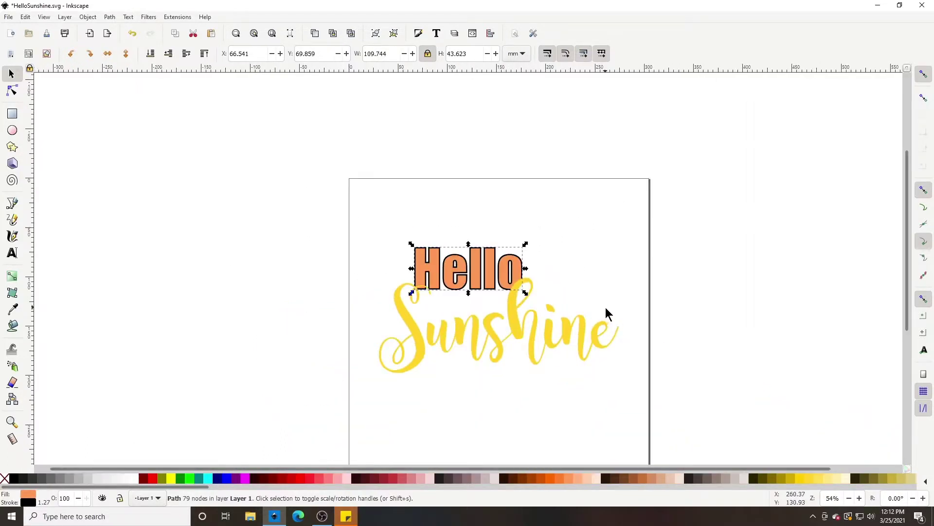
key(plus)
key(plus)
key(minus)
key(minus)
click(109, 17)
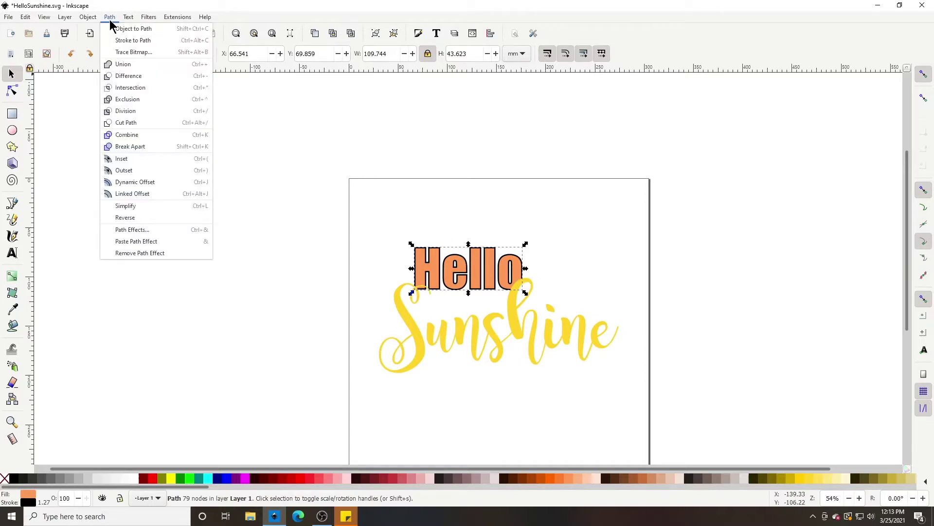
click(123, 43)
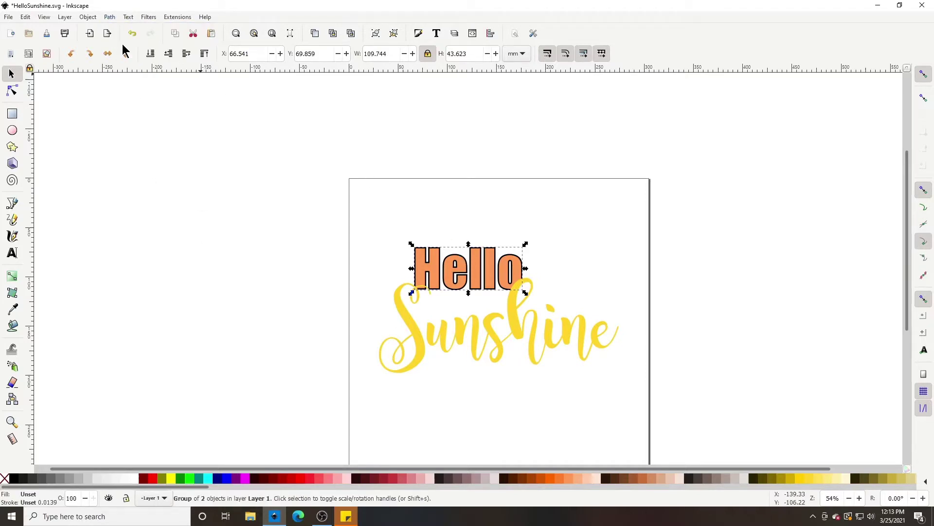
click(12, 92)
click(431, 257)
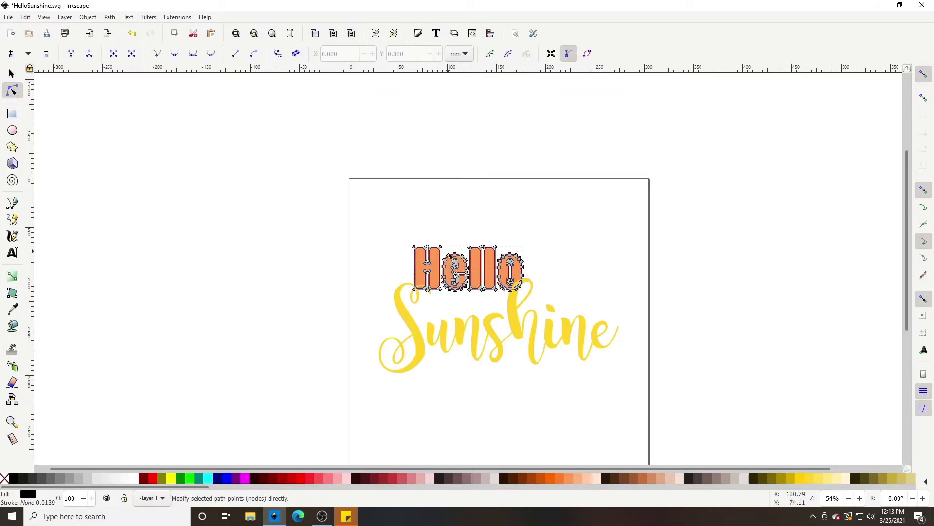
click(11, 74)
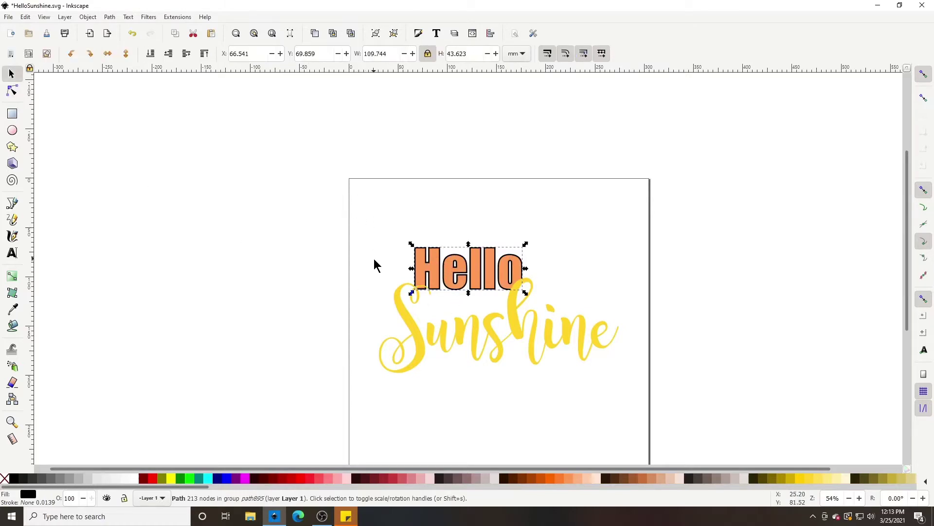
Group the outlined Hello with Sunshine and move the group to about X 5.9 mm, Y 8.6 mm, near the page's upper-left corner
key(minus)
key(minus)
drag(552, 338, 398, 262)
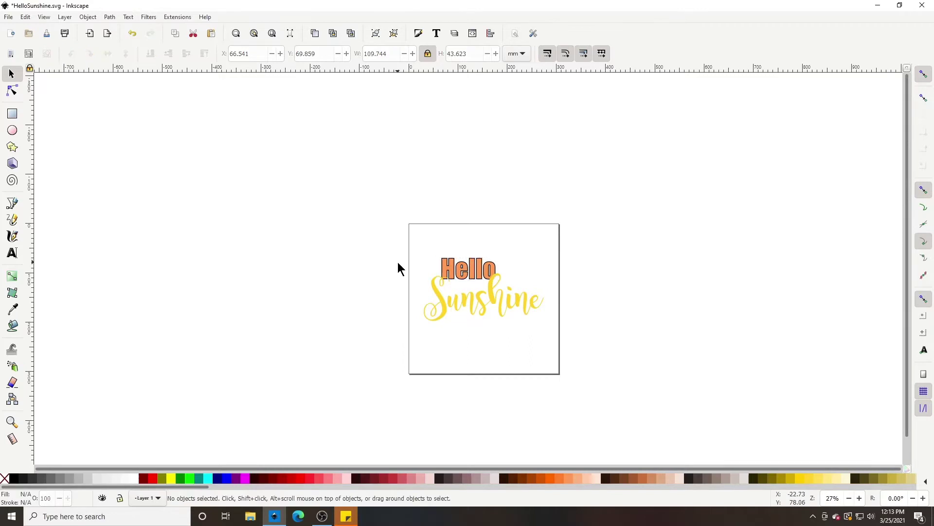
click(451, 266)
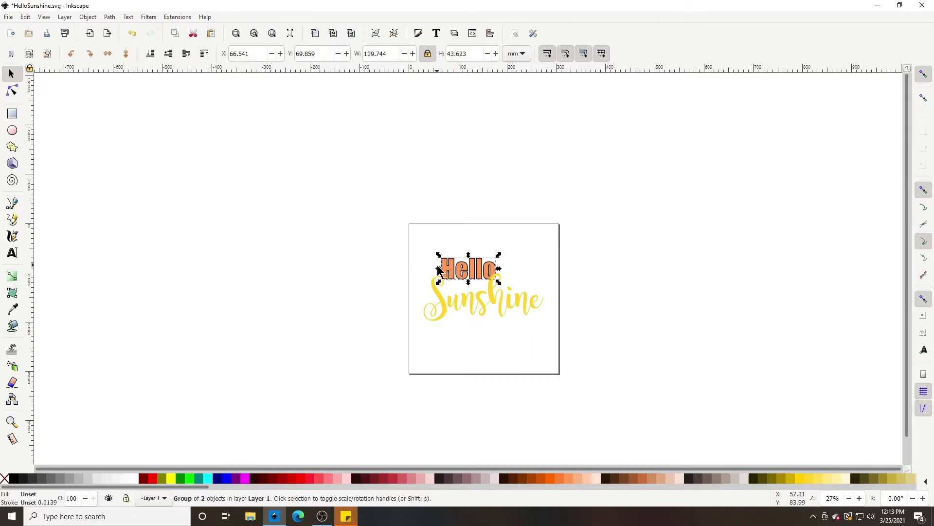
shift+click(440, 316)
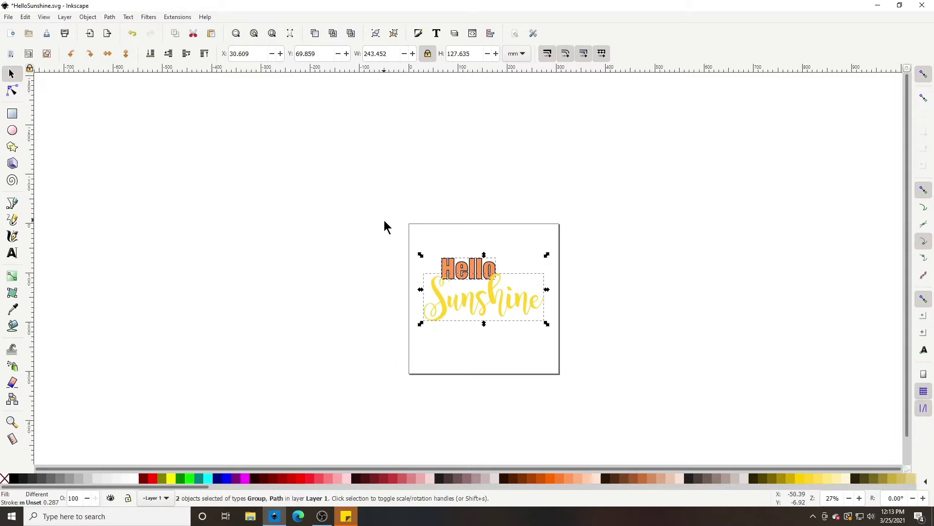
drag(386, 203, 581, 362)
click(91, 19)
click(118, 100)
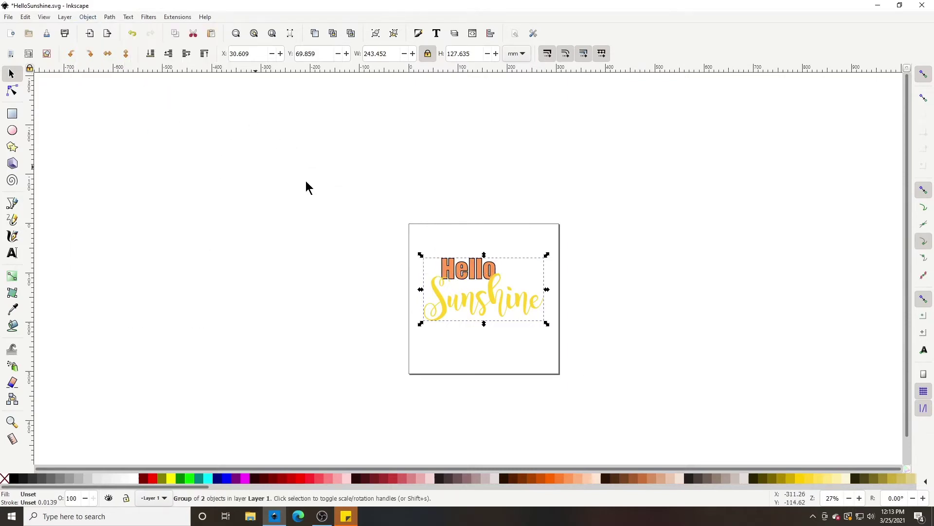
drag(467, 271, 454, 242)
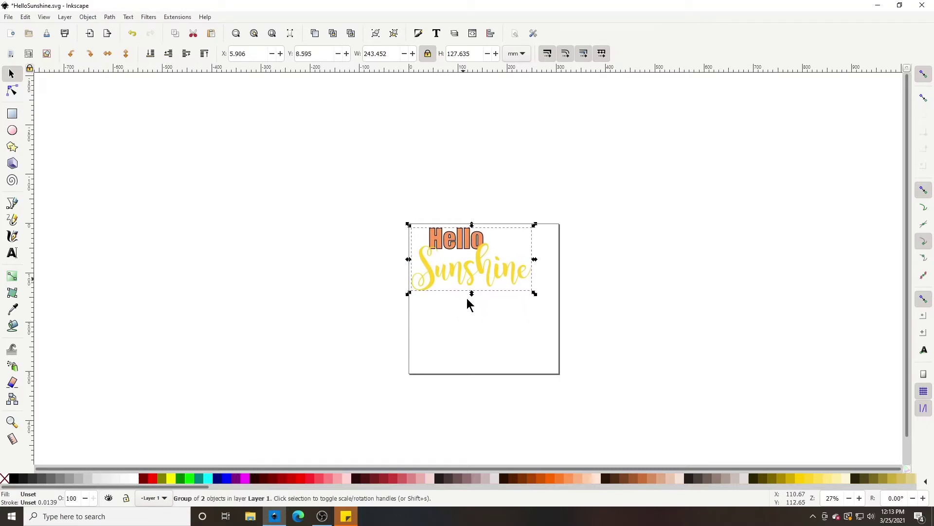
Save the outlined design as a new file named HelloSunshineStroke in Plain SVG format in Documents
click(7, 18)
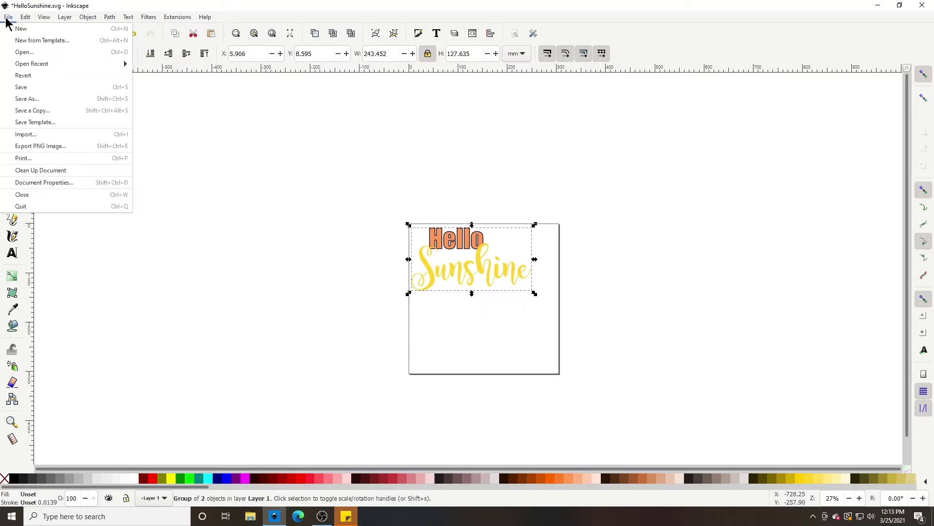
click(37, 99)
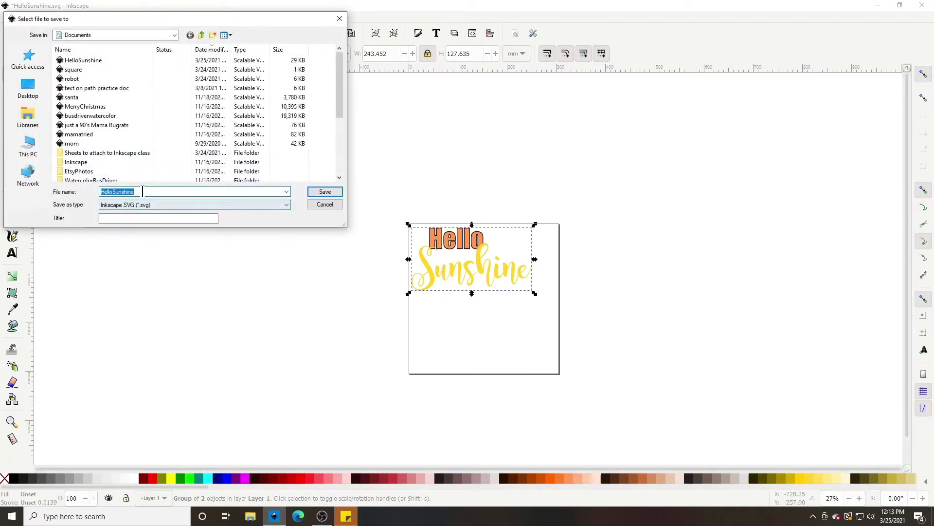
click(170, 192)
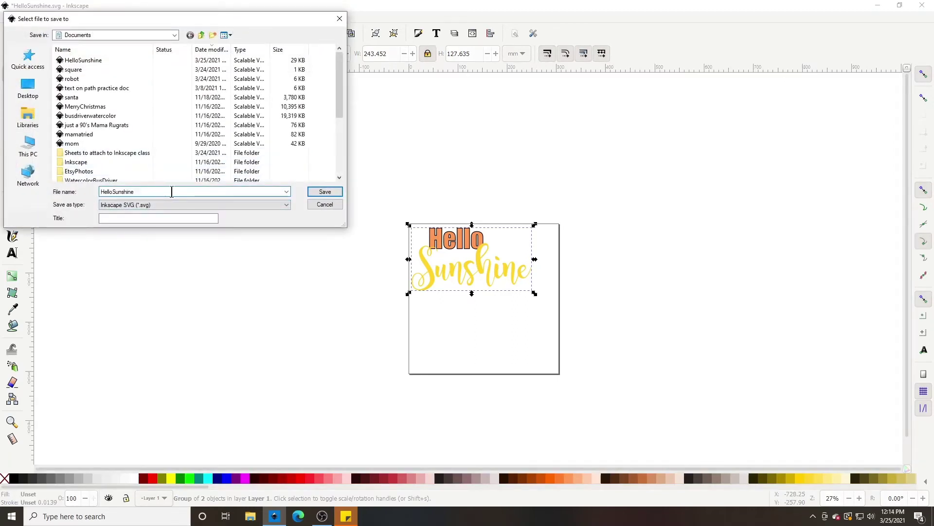
text(Stroke)
key(Tab)
click(141, 205)
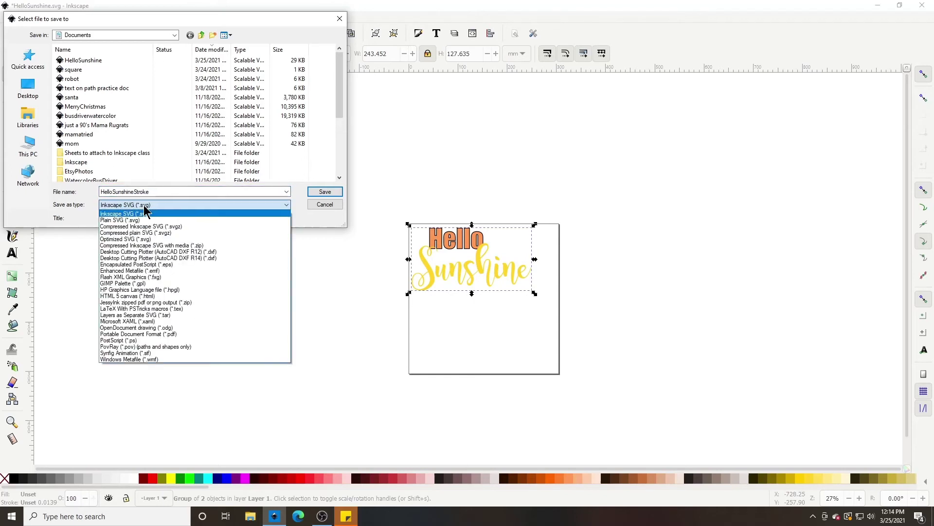
click(143, 221)
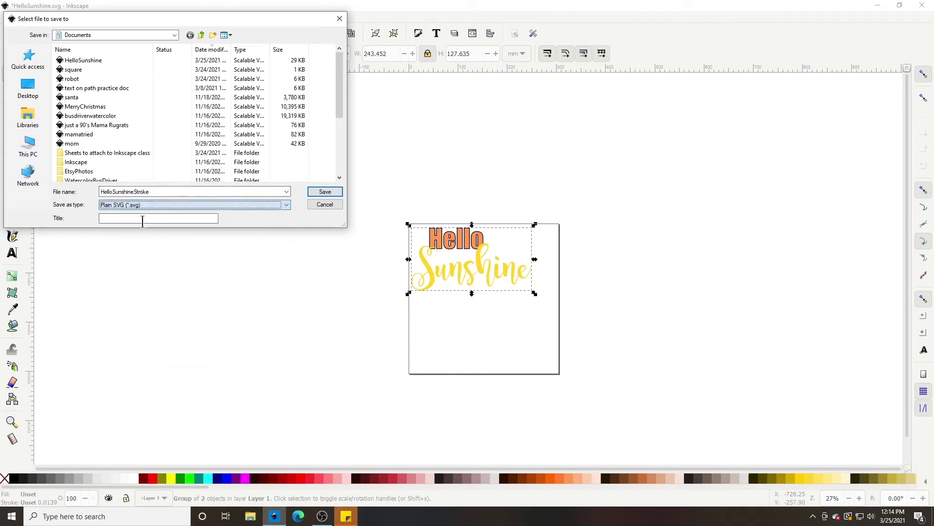
click(325, 192)
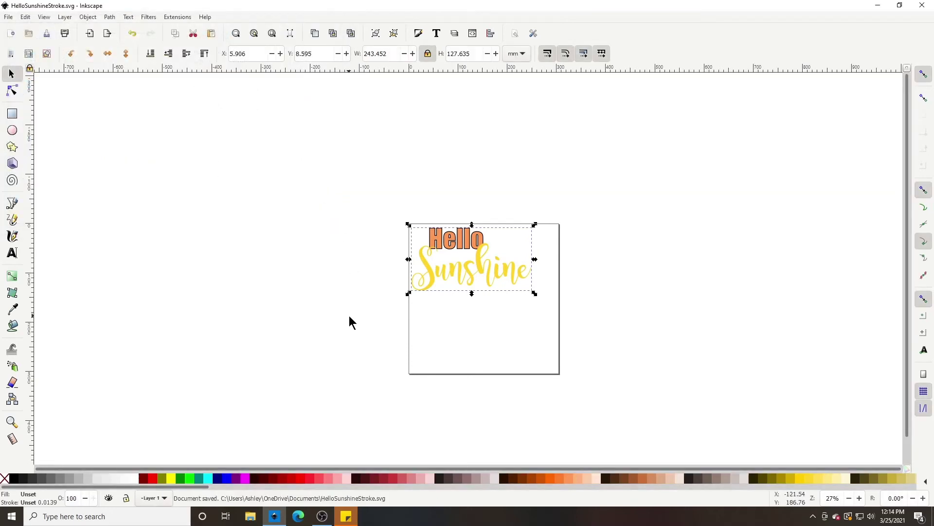